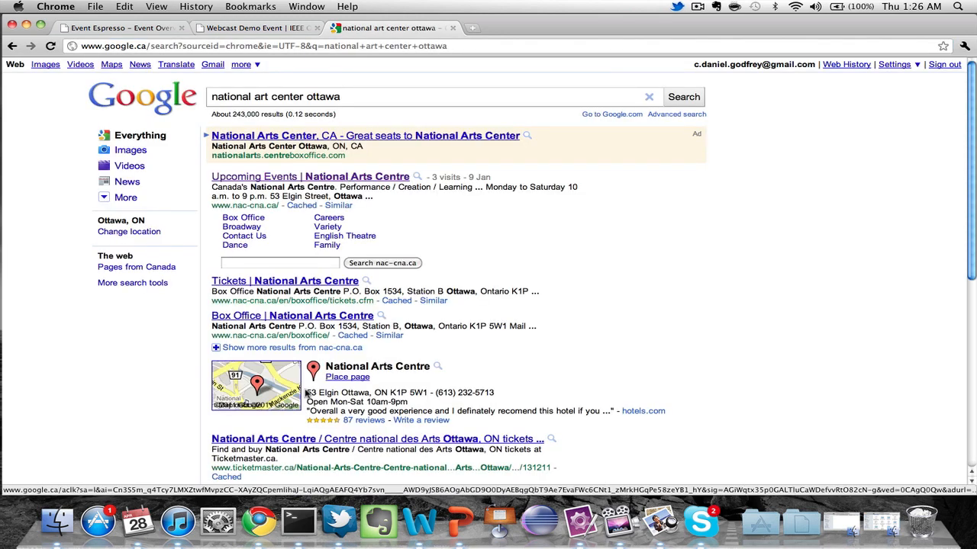
Copy the National Arts Centre address '53 Elgin Ottawa, ON K1P 5W1' from the map result.
{"action": "left_click_drag", "start_coordinate": [305, 393], "coordinate": [339, 393]}
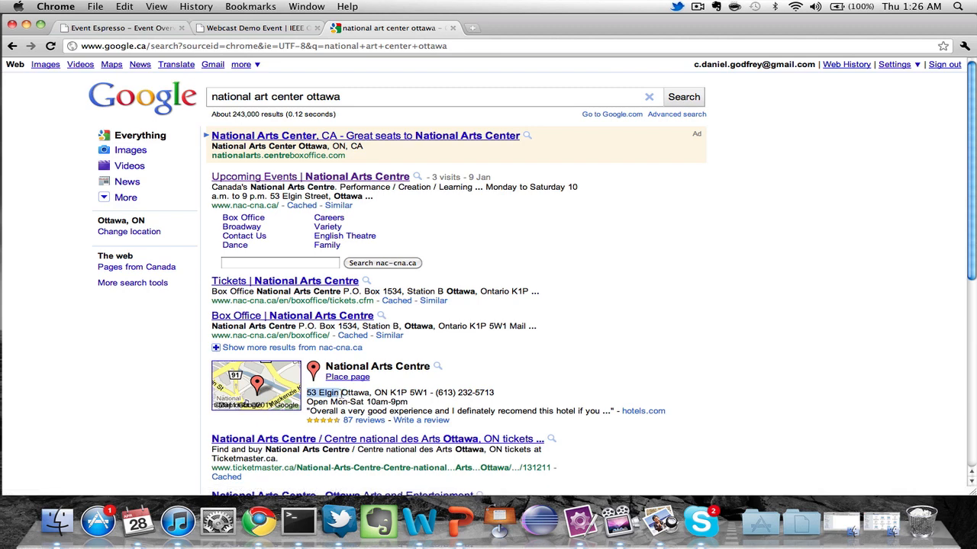
{"action": "left_click", "coordinate": [340, 395]}
{"action": "left_click_drag", "start_coordinate": [306, 393], "coordinate": [428, 393]}
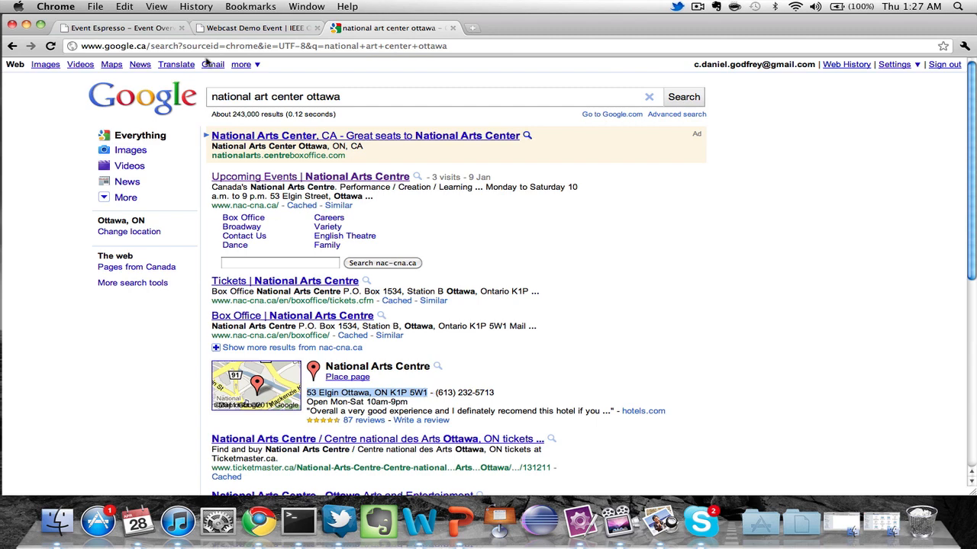
{"action": "left_click", "coordinate": [153, 28]}
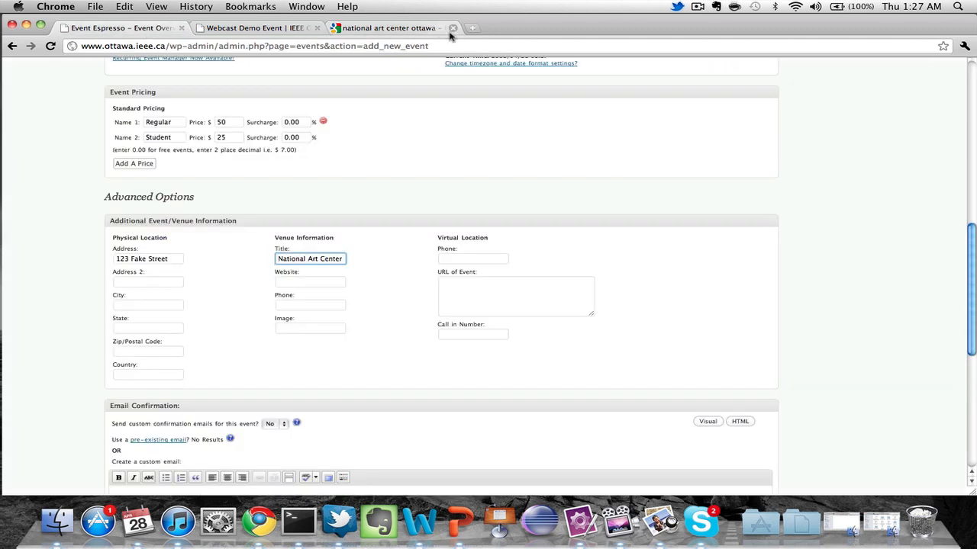
Replace the venue Address field with the pasted street '53 Elgin'.
{"action": "left_click", "coordinate": [171, 259]}
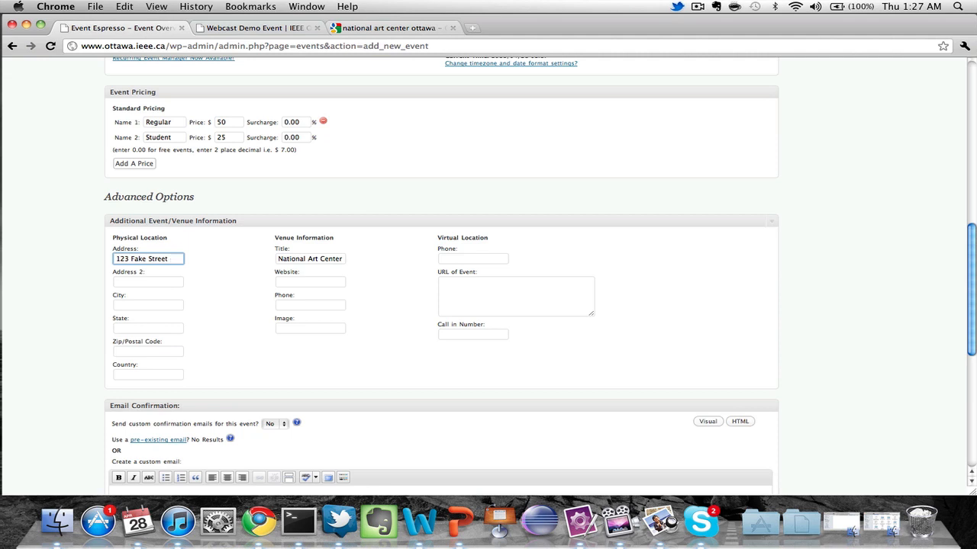
{"action": "key", "text": "super+a"}
{"action": "key", "text": "BackSpace"}
{"action": "key", "text": "super+v"}
{"action": "key", "text": "BackSpace"}
{"action": "key", "text": "BackSpace"}
{"action": "key", "text": "BackSpace"}
{"action": "key", "text": "BackSpace"}
{"action": "key", "text": "BackSpace"}
{"action": "key", "text": "BackSpace"}
{"action": "key", "text": "BackSpace"}
{"action": "key", "text": "BackSpace"}
{"action": "key", "text": "BackSpace"}
{"action": "key", "text": "BackSpace"}
{"action": "key", "text": "BackSpace"}
{"action": "key", "text": "BackSpace"}
{"action": "key", "text": "BackSpace"}
{"action": "key", "text": "BackSpace"}
{"action": "key", "text": "BackSpace"}
{"action": "key", "text": "BackSpace"}
{"action": "key", "text": "BackSpace"}
{"action": "key", "text": "BackSpace"}
Set the venue City to Ottawa and State to Ontario.
{"action": "left_click", "coordinate": [141, 304]}
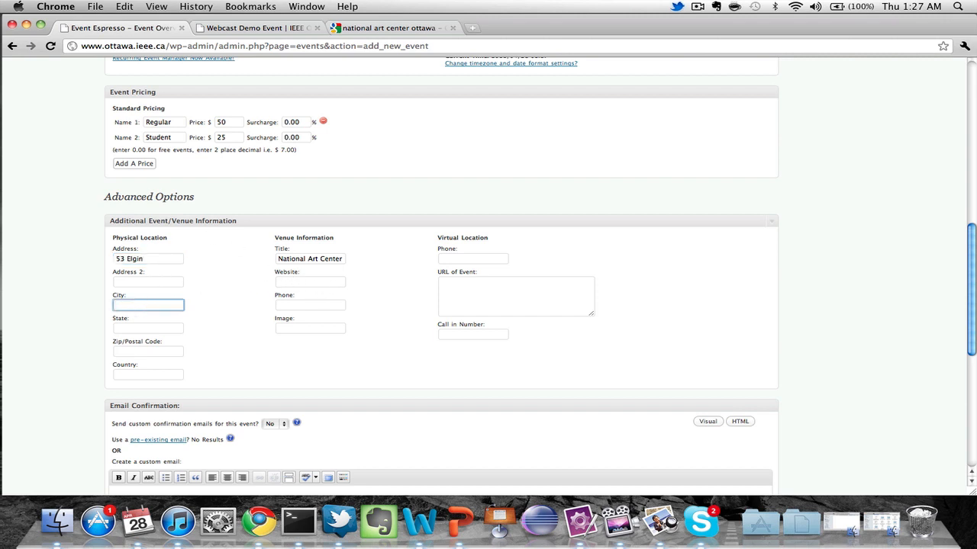
{"action": "type", "text": "Ottawa"}
{"action": "key", "text": "Down"}
{"action": "key", "text": "Return"}
{"action": "left_click", "coordinate": [136, 328]}
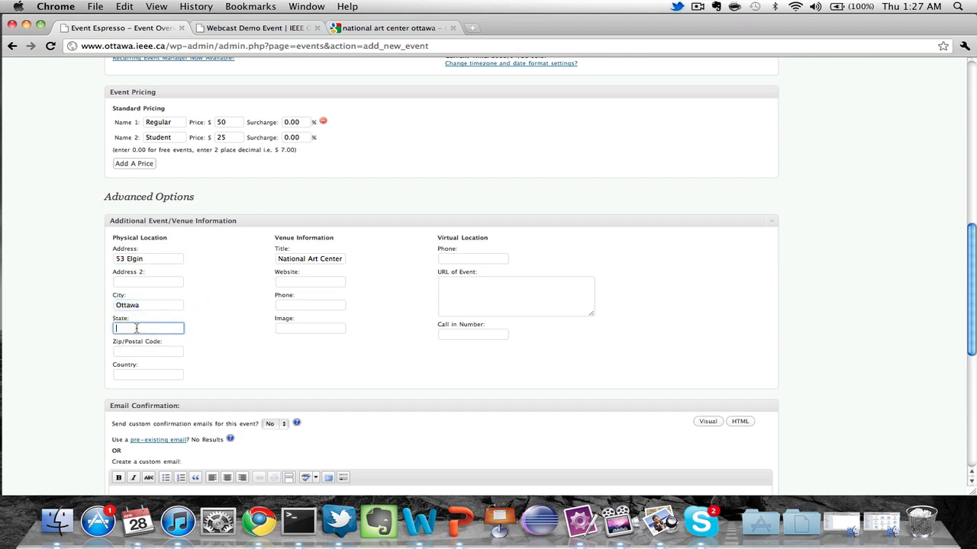
{"action": "type", "text": "Ontario"}
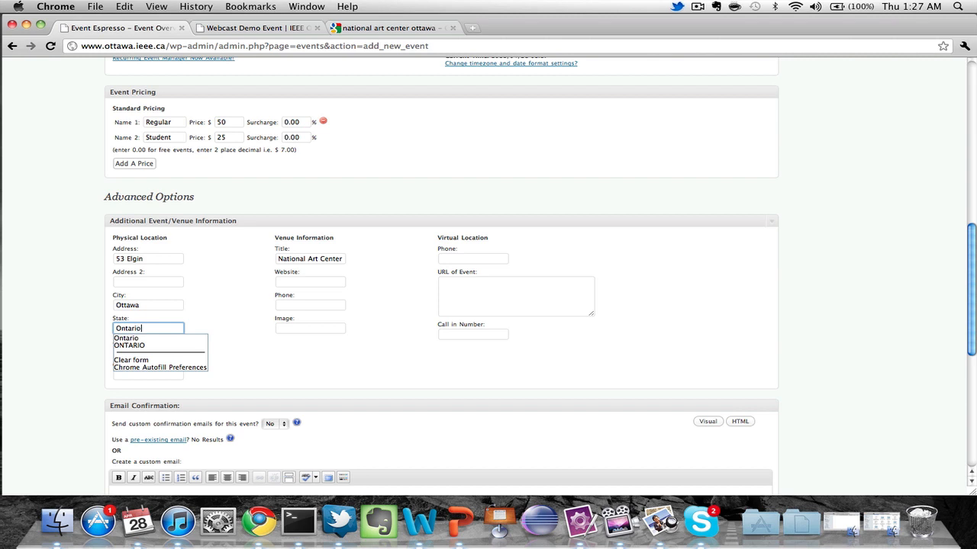
{"action": "key", "text": "Tab"}
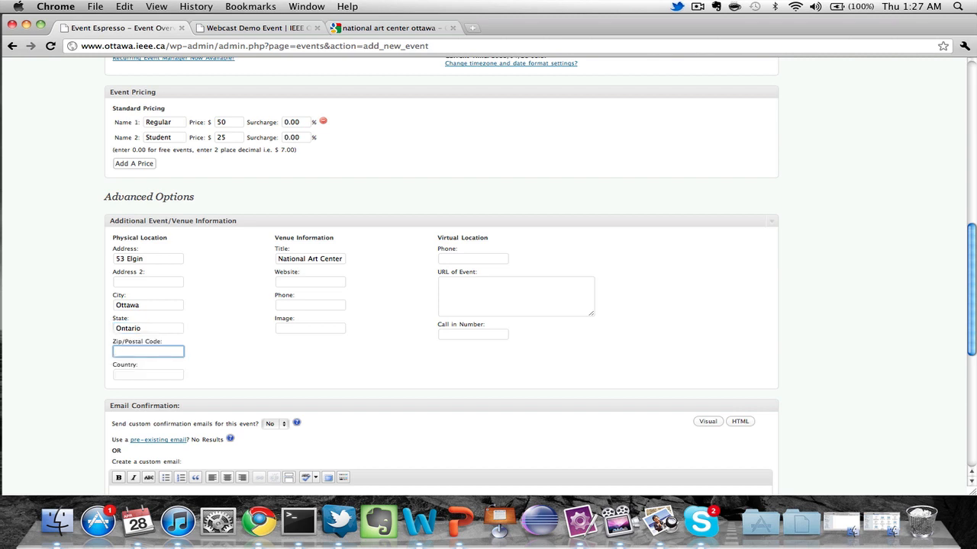
Enter postal code K1P 5W1 and country Canada for the venue.
{"action": "key", "text": "super+v"}
{"action": "key", "text": "Left"}
{"action": "key", "text": "Left"}
{"action": "key", "text": "BackSpace"}
{"action": "key", "text": "BackSpace"}
{"action": "key", "text": "BackSpace"}
{"action": "key", "text": "BackSpace"}
{"action": "key", "text": "BackSpace"}
{"action": "key", "text": "BackSpace"}
{"action": "key", "text": "BackSpace"}
{"action": "key", "text": "BackSpace"}
{"action": "key", "text": "BackSpace"}
{"action": "key", "text": "BackSpace"}
{"action": "key", "text": "BackSpace"}
{"action": "key", "text": "BackSpace"}
{"action": "key", "text": "BackSpace"}
{"action": "key", "text": "BackSpace"}
{"action": "key", "text": "BackSpace"}
{"action": "key", "text": "BackSpace"}
{"action": "key", "text": "BackSpace"}
{"action": "key", "text": "BackSpace"}
{"action": "key", "text": "BackSpace"}
{"action": "key", "text": "BackSpace"}
{"action": "left_click", "coordinate": [145, 369]}
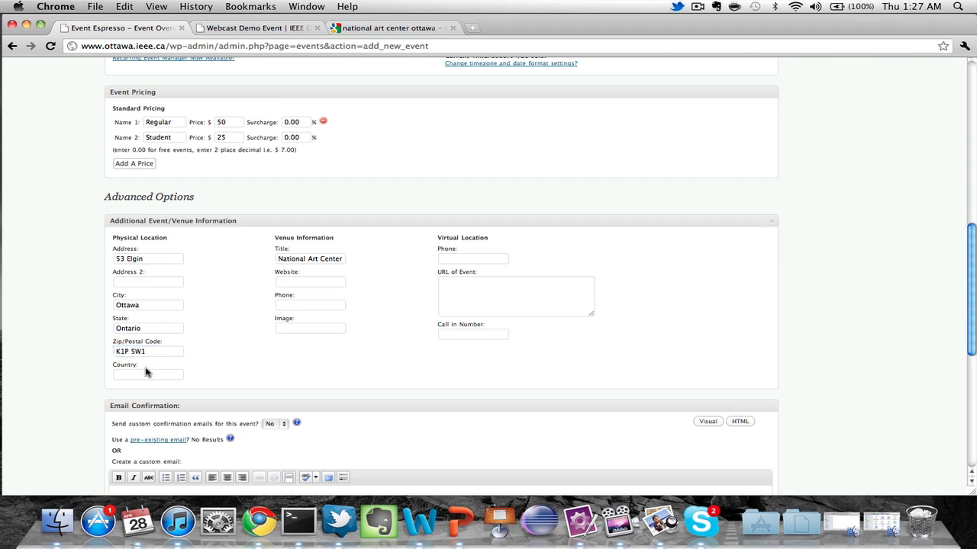
{"action": "left_click", "coordinate": [147, 373]}
{"action": "type", "text": "Canada"}
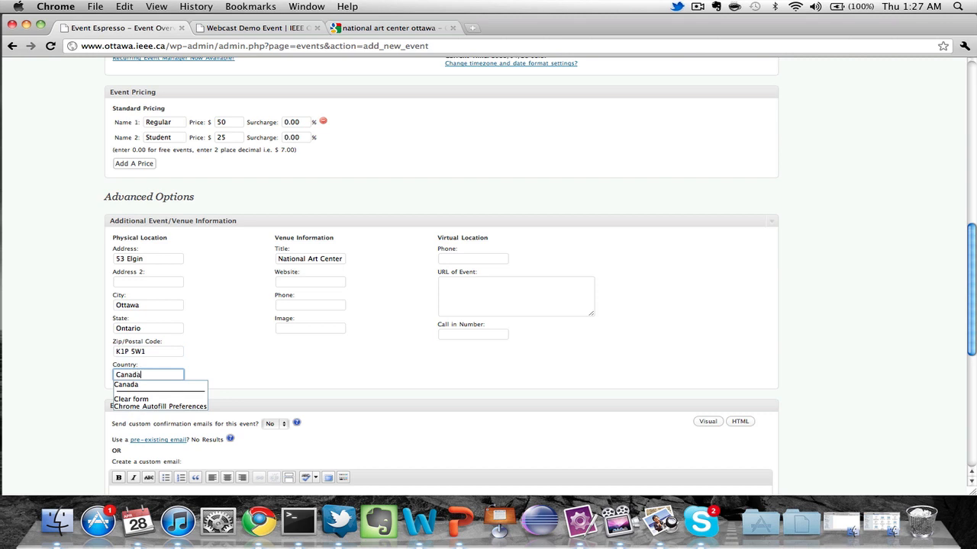
{"action": "left_click", "coordinate": [410, 299]}
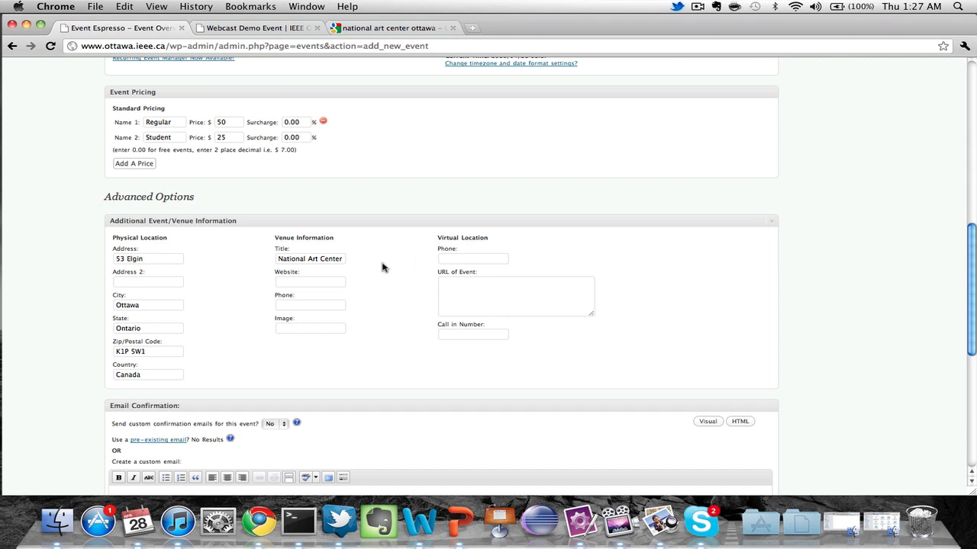
Set 'Send custom confirmation emails' to Yes.
{"action": "scroll", "coordinate": [383, 267], "scroll_direction": "down", "scroll_amount": 8}
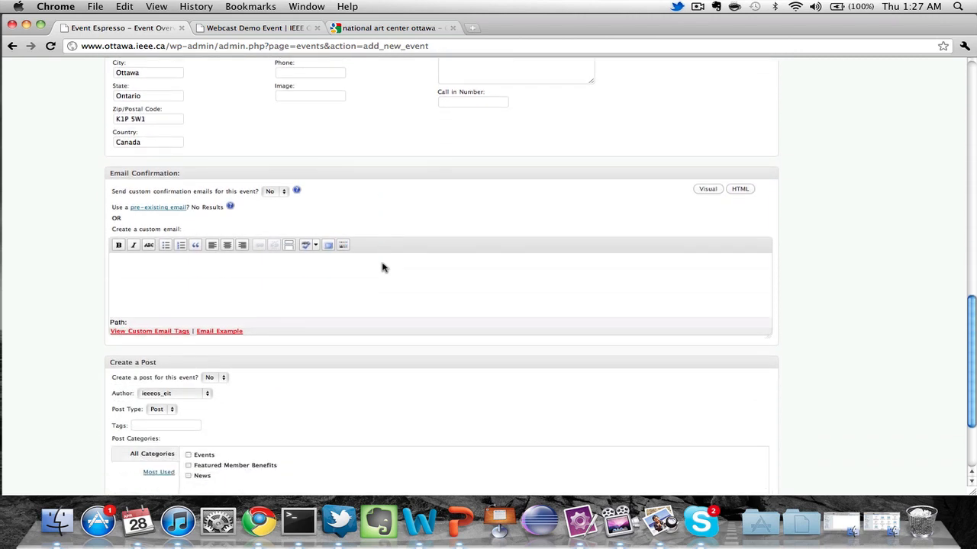
{"action": "left_click", "coordinate": [282, 192]}
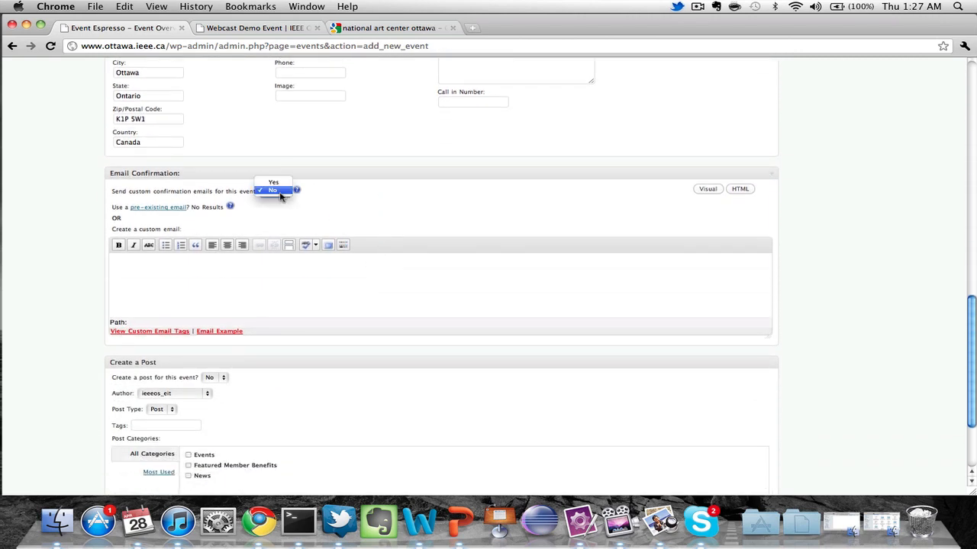
{"action": "left_click", "coordinate": [280, 184]}
Write the email 'Thank you for registering!' and 'We hope you enjoy Webcast Demo Event!!' on two lines.
{"action": "left_click", "coordinate": [276, 281]}
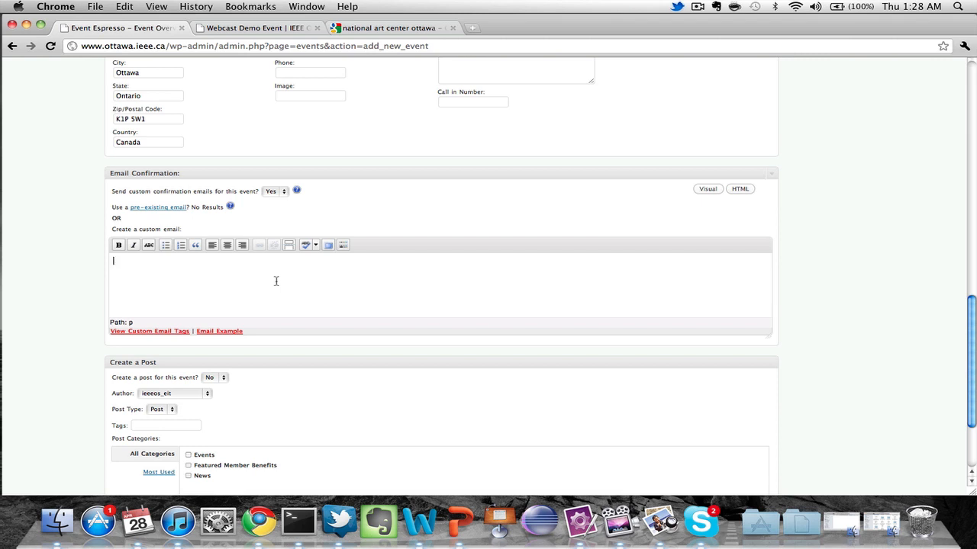
{"action": "type", "text": "Thank You"}
{"action": "key", "text": "BackSpace"}
{"action": "key", "text": "BackSpace"}
{"action": "key", "text": "BackSpace"}
{"action": "type", "text": "you for registering!"}
{"action": "key", "text": "Return"}
{"action": "type", "text": "We hope you enjp"}
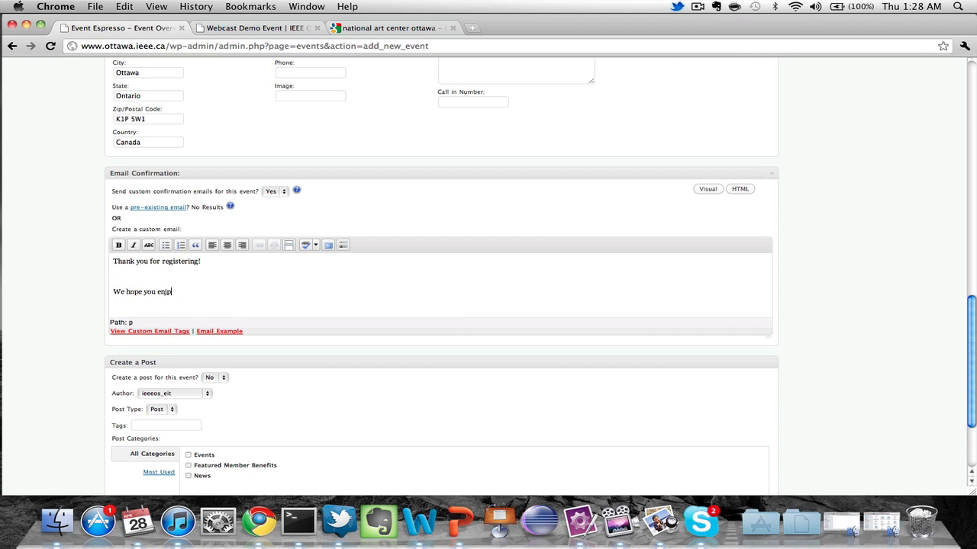
{"action": "key", "text": "BackSpace"}
{"action": "type", "text": "oy Webcast Demo Event!!"}
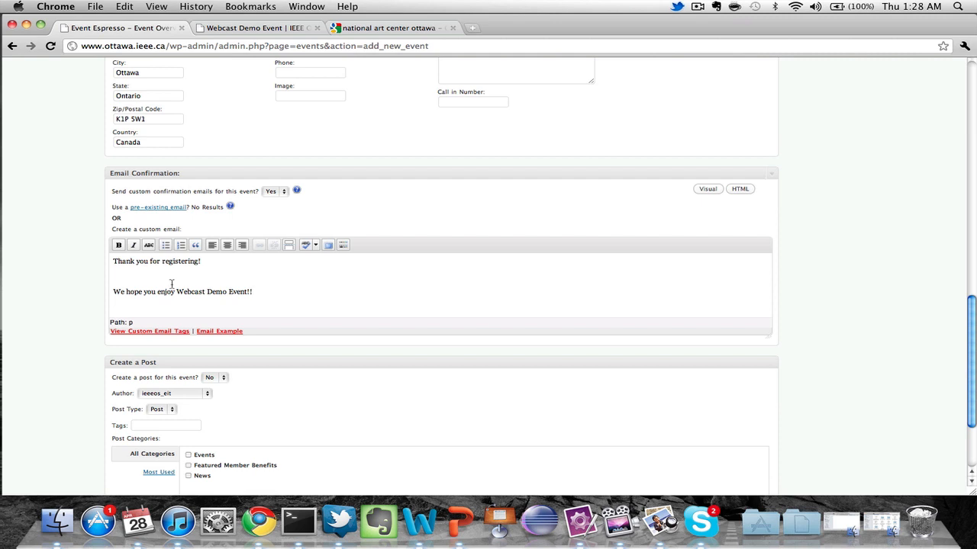
Check the custom email tags and insert [fname] [lname] after 'Thank you'.
{"action": "left_click", "coordinate": [167, 333]}
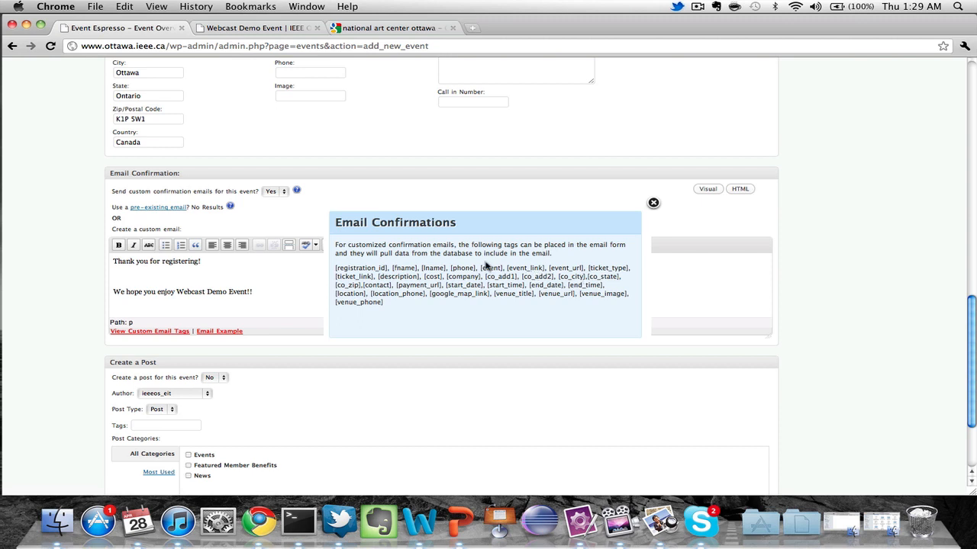
{"action": "left_click_drag", "start_coordinate": [480, 268], "coordinate": [502, 268]}
{"action": "left_click", "coordinate": [653, 203]}
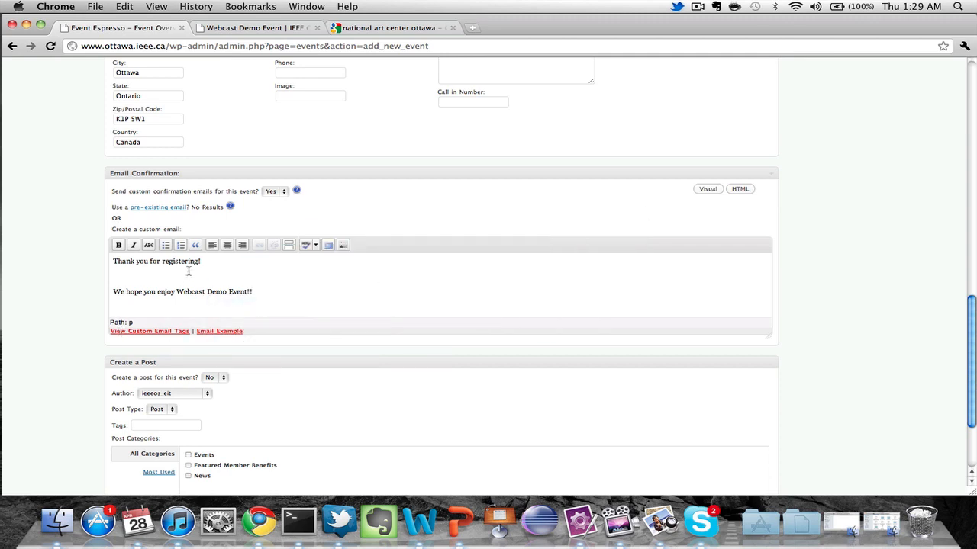
{"action": "key", "text": "Up"}
{"action": "key", "text": "Right"}
{"action": "type", "text": "[fname] [lname]"}
Replace the event name in the second line with the [event] tag.
{"action": "left_click", "coordinate": [250, 293]}
{"action": "key", "text": "BackSpace"}
{"action": "key", "text": "BackSpace"}
{"action": "key", "text": "BackSpace"}
{"action": "key", "text": "BackSpace"}
{"action": "key", "text": "BackSpace"}
{"action": "key", "text": "BackSpace"}
{"action": "key", "text": "BackSpace"}
{"action": "key", "text": "BackSpace"}
{"action": "key", "text": "BackSpace"}
{"action": "key", "text": "BackSpace"}
{"action": "key", "text": "BackSpace"}
{"action": "key", "text": "BackSpace"}
{"action": "key", "text": "BackSpace"}
{"action": "key", "text": "BackSpace"}
{"action": "key", "text": "BackSpace"}
{"action": "key", "text": "BackSpace"}
{"action": "key", "text": "BackSpace"}
{"action": "key", "text": "BackSpace"}
{"action": "type", "text": "[]event"}
{"action": "scroll", "coordinate": [184, 291], "scroll_direction": "down", "scroll_amount": 5}
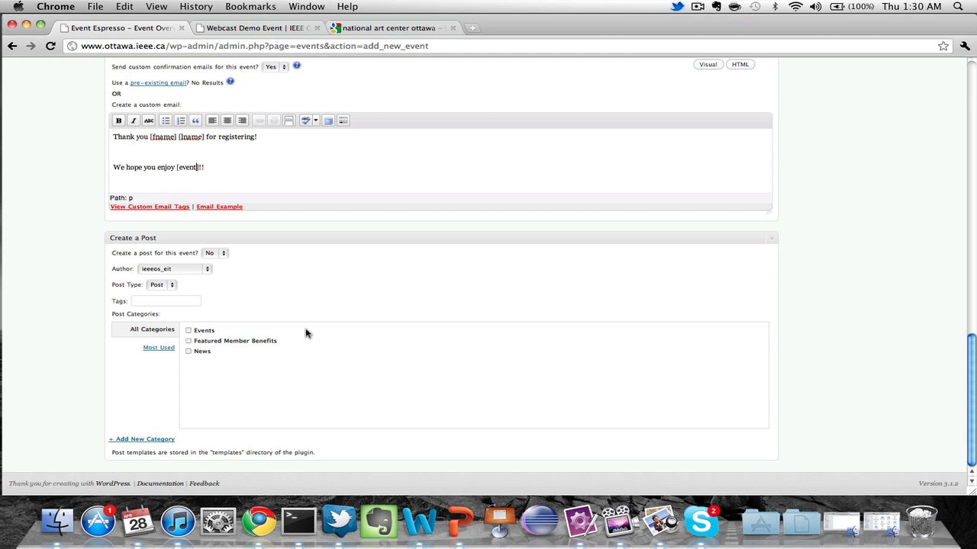
Submit Webcast Demo Event, listed for 07/01/2011 9:00am with status OPEN.
{"action": "scroll", "coordinate": [299, 297], "scroll_direction": "up", "scroll_amount": 10}
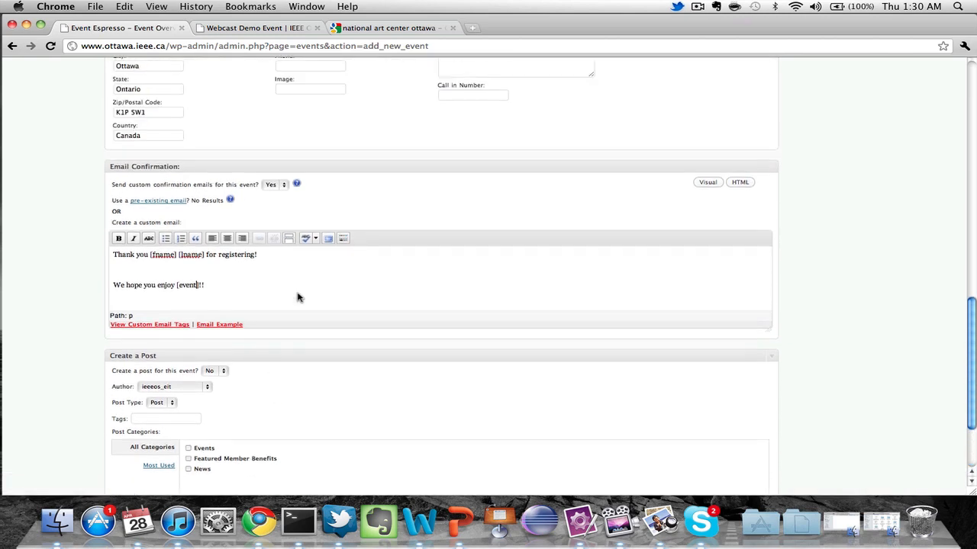
{"action": "scroll", "coordinate": [298, 297], "scroll_direction": "up", "scroll_amount": 7}
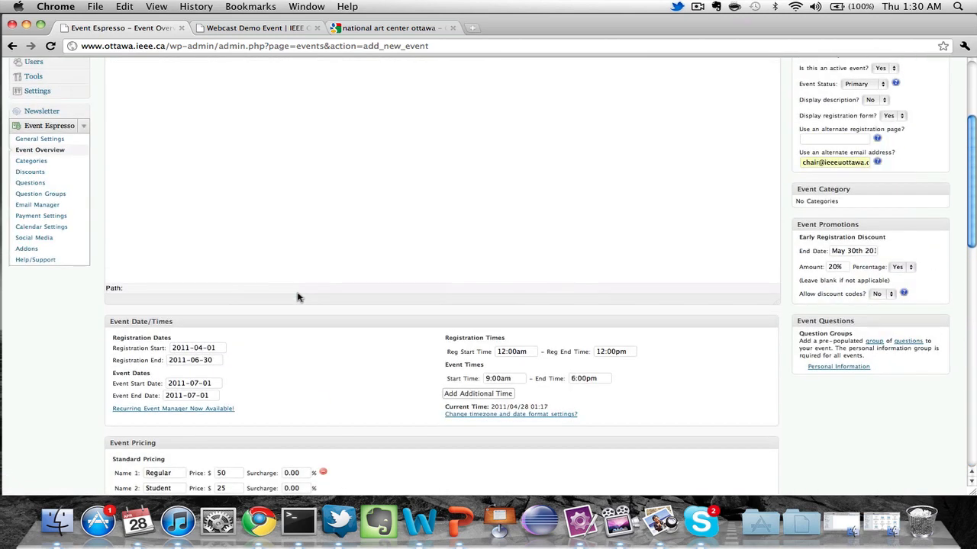
{"action": "scroll", "coordinate": [299, 297], "scroll_direction": "up", "scroll_amount": 4}
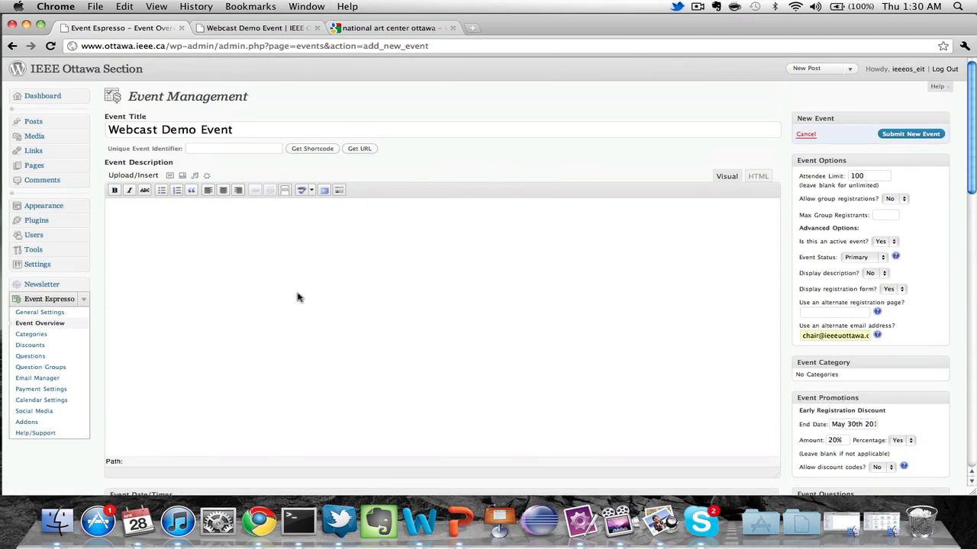
{"action": "left_click", "coordinate": [916, 135]}
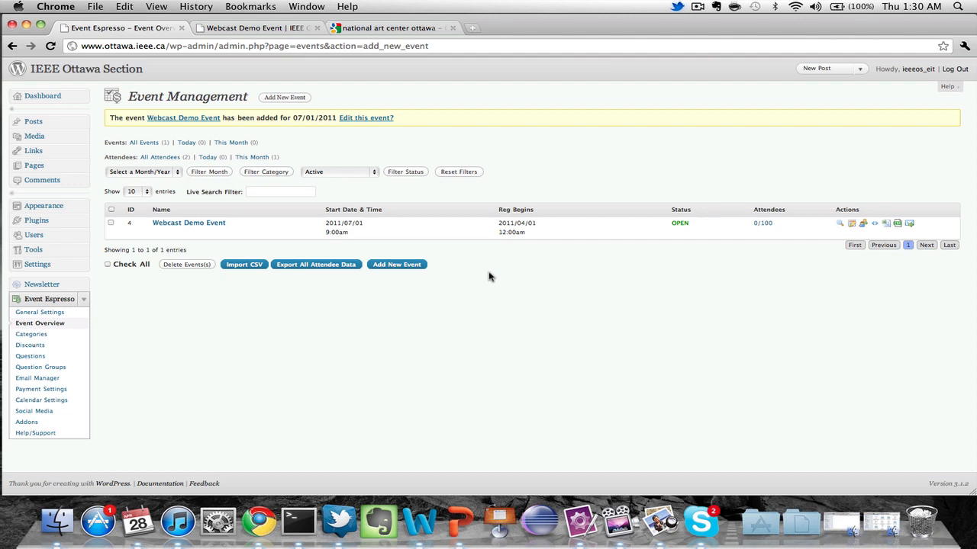
Copy the event shortcode [SINGLEEVENT single_event_id="webcast-demo-event-2133"] from its edit page.
{"action": "left_click", "coordinate": [209, 226]}
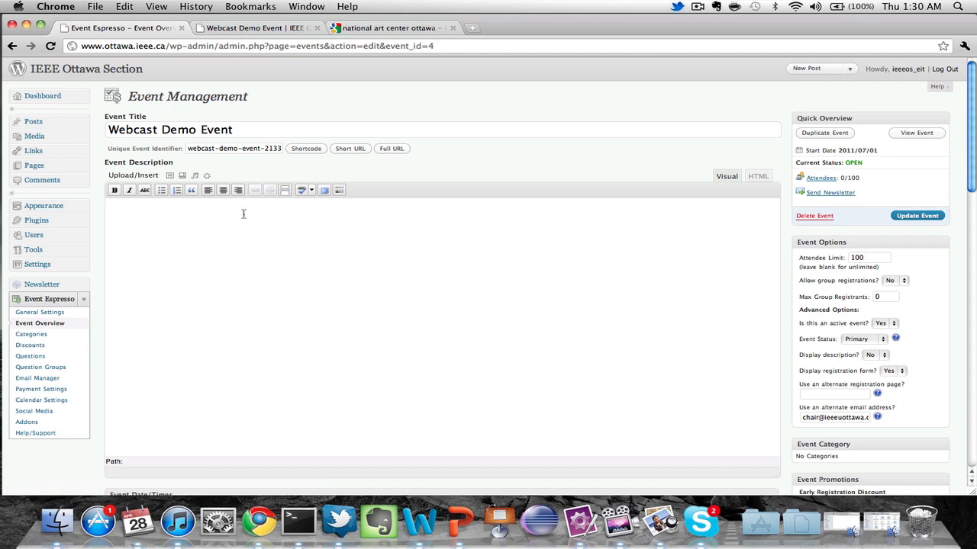
{"action": "left_click", "coordinate": [306, 149]}
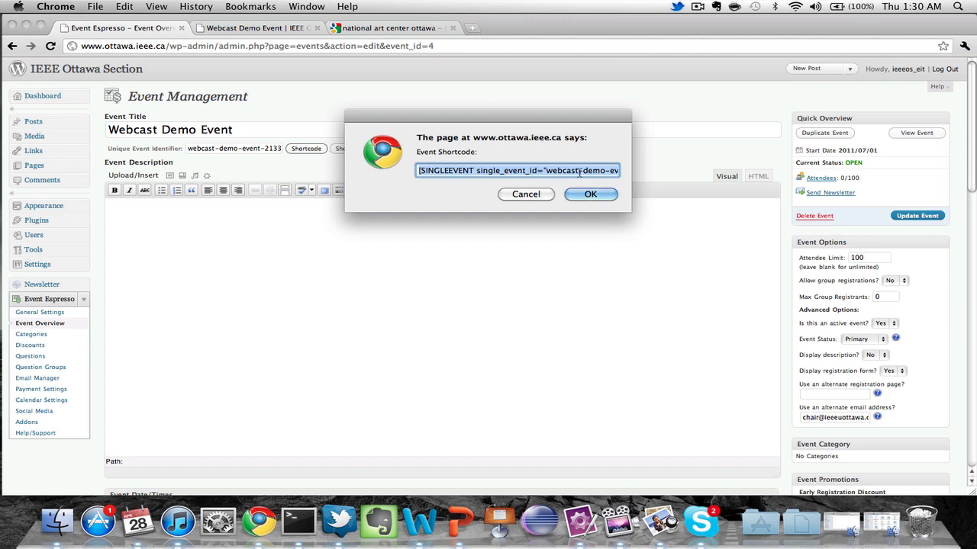
{"action": "right_click", "coordinate": [580, 174]}
{"action": "left_click", "coordinate": [593, 237]}
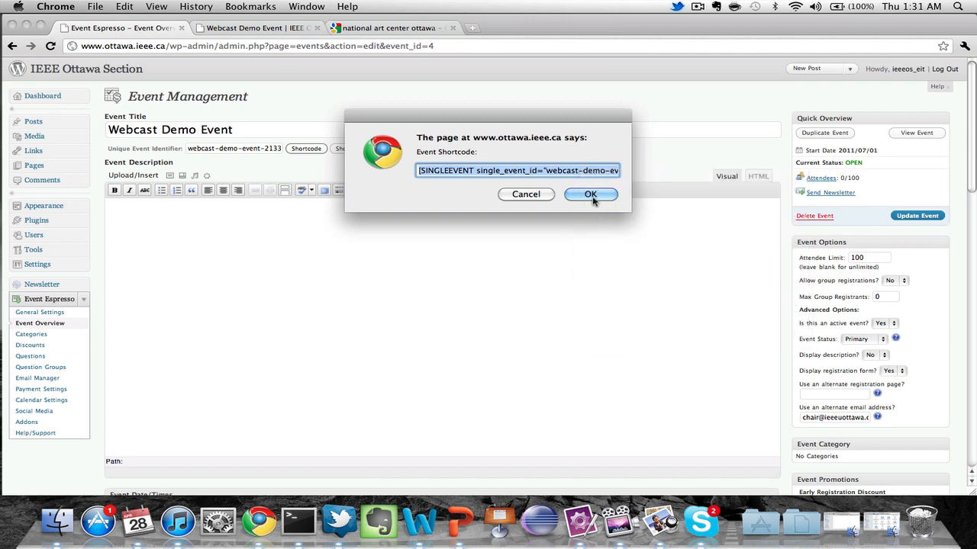
{"action": "left_click", "coordinate": [591, 196]}
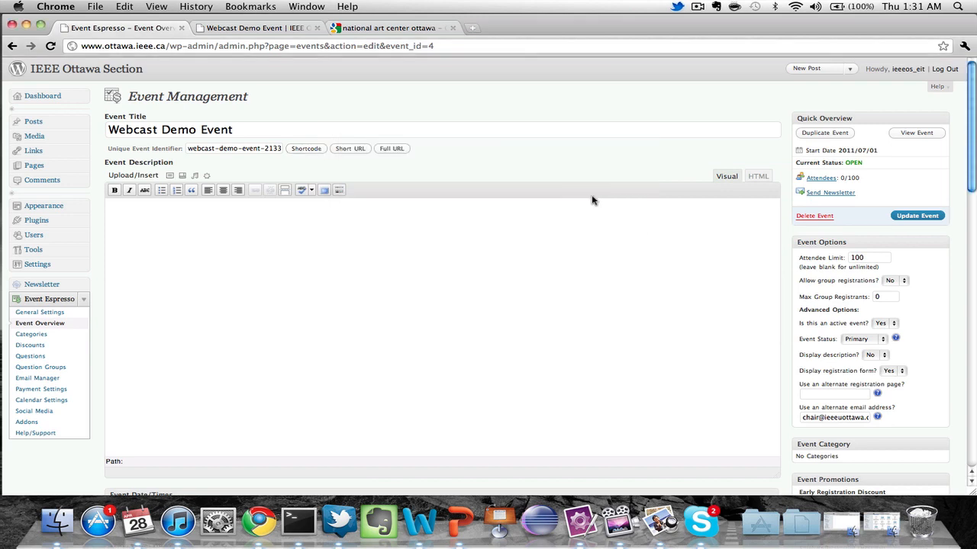
Open the Webcast Demo Event post and remove the SINGLEEVENT shortcode from its top line.
{"action": "left_click", "coordinate": [38, 123]}
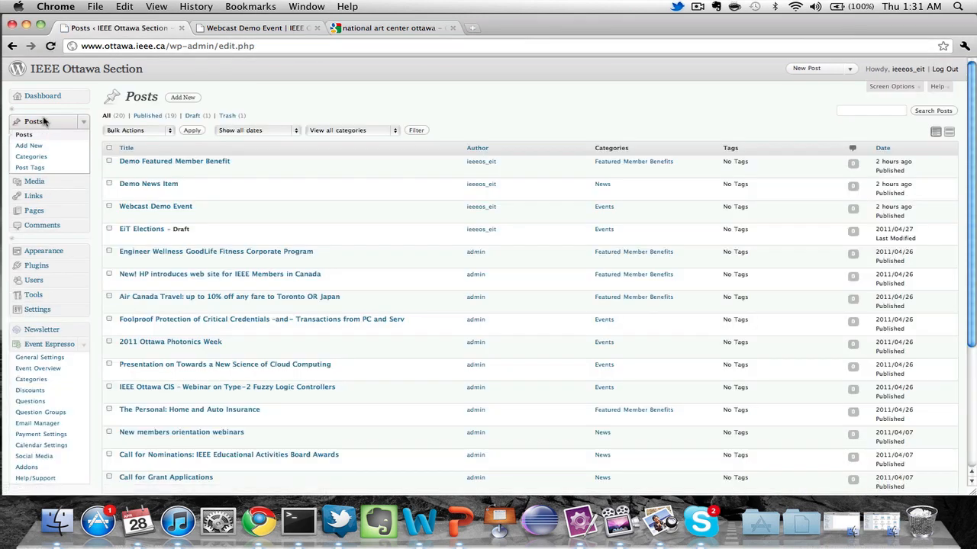
{"action": "left_click", "coordinate": [174, 208]}
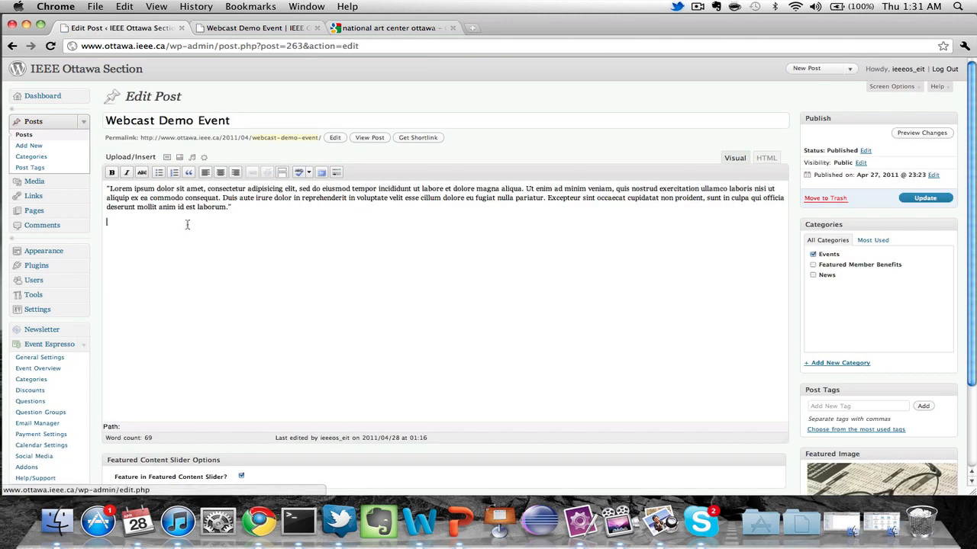
{"action": "left_click", "coordinate": [187, 224]}
{"action": "key", "text": "super+v"}
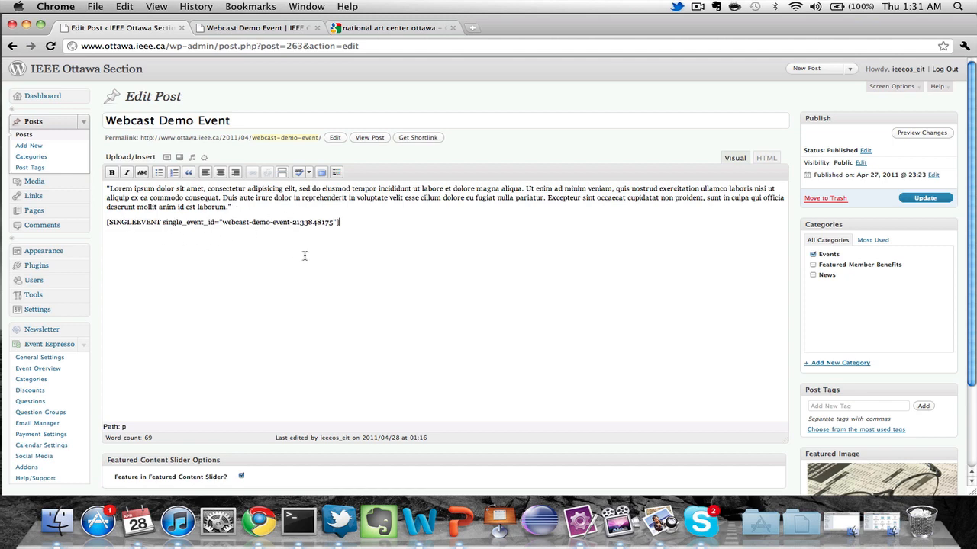
{"action": "key", "text": "super+z"}
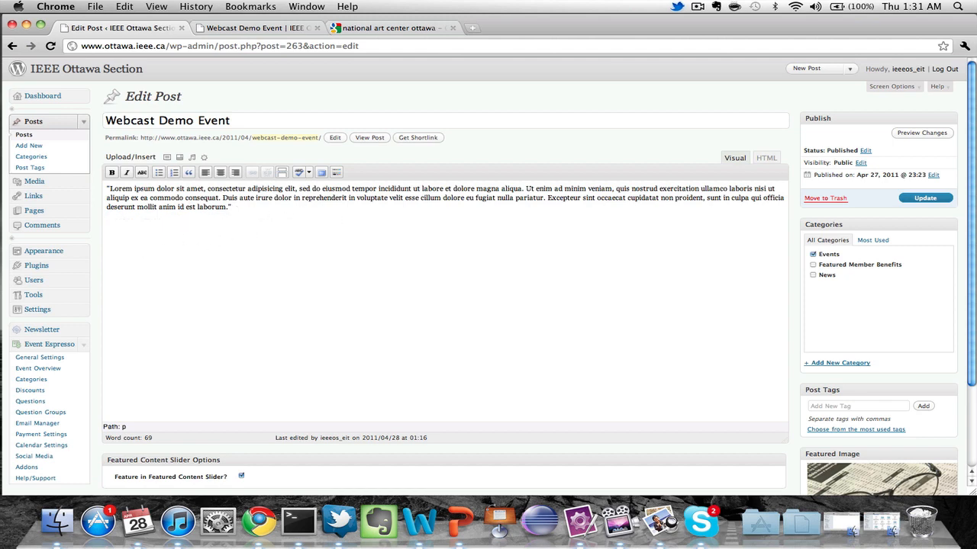
Paste the SINGLEEVENT shortcode on a new line below the Lorem ipsum paragraph.
{"action": "key", "text": "Up"}
{"action": "key", "text": "Up"}
{"action": "key", "text": "Up"}
{"action": "key", "text": "Return"}
{"action": "key", "text": "Return"}
{"action": "key", "text": "Up"}
{"action": "key", "text": "Up"}
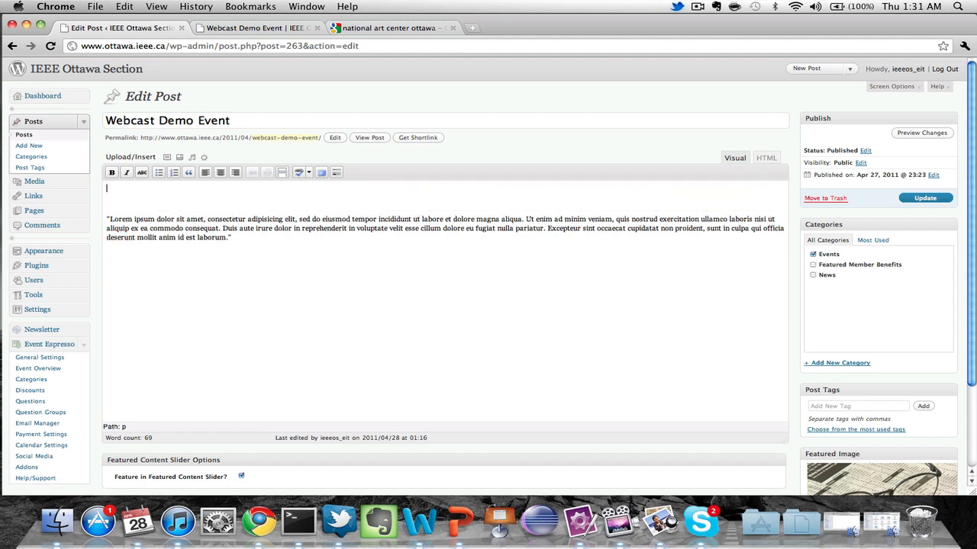
{"action": "key", "text": "super+v"}
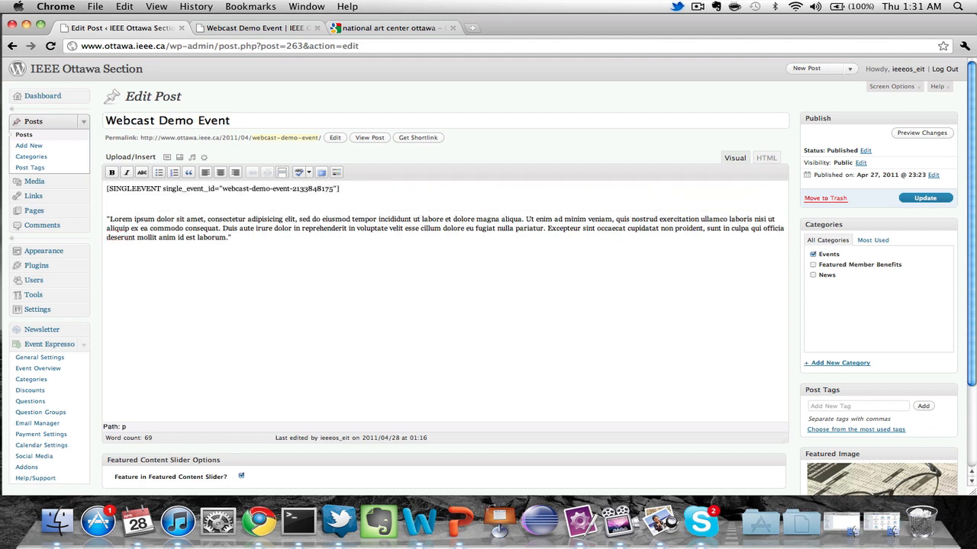
{"action": "key", "text": "super+a"}
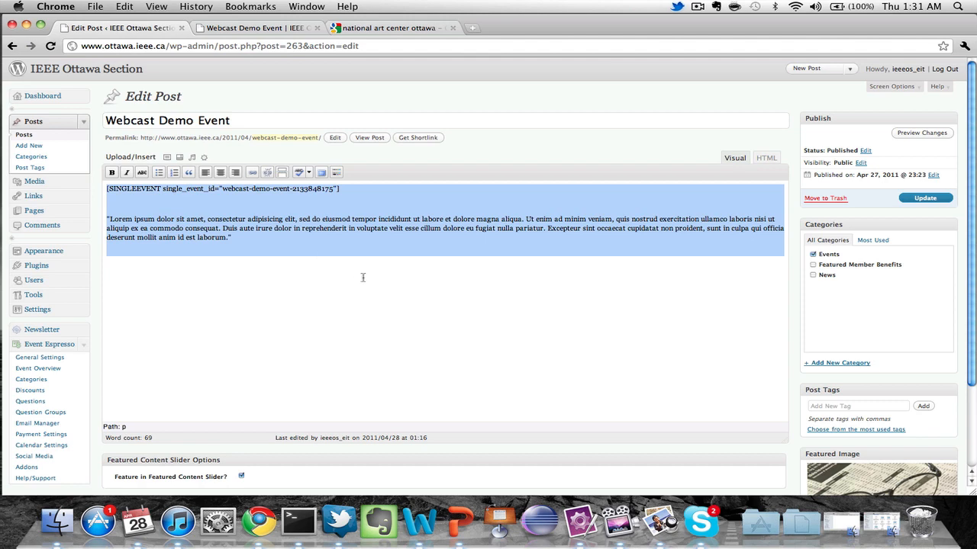
{"action": "left_click", "coordinate": [333, 190]}
{"action": "key", "text": "super+z"}
{"action": "key", "text": "super+z"}
{"action": "key", "text": "super+z"}
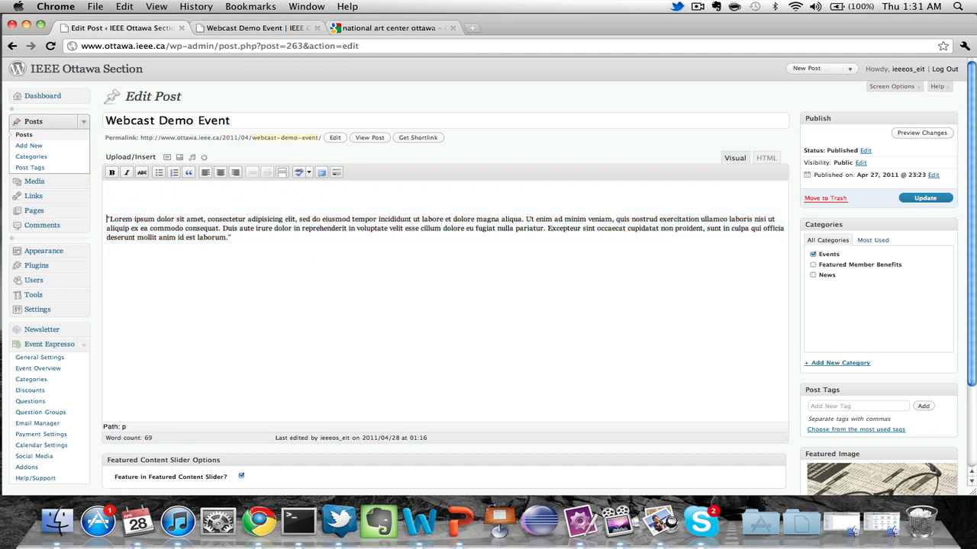
{"action": "key", "text": "Down"}
{"action": "key", "text": "Down"}
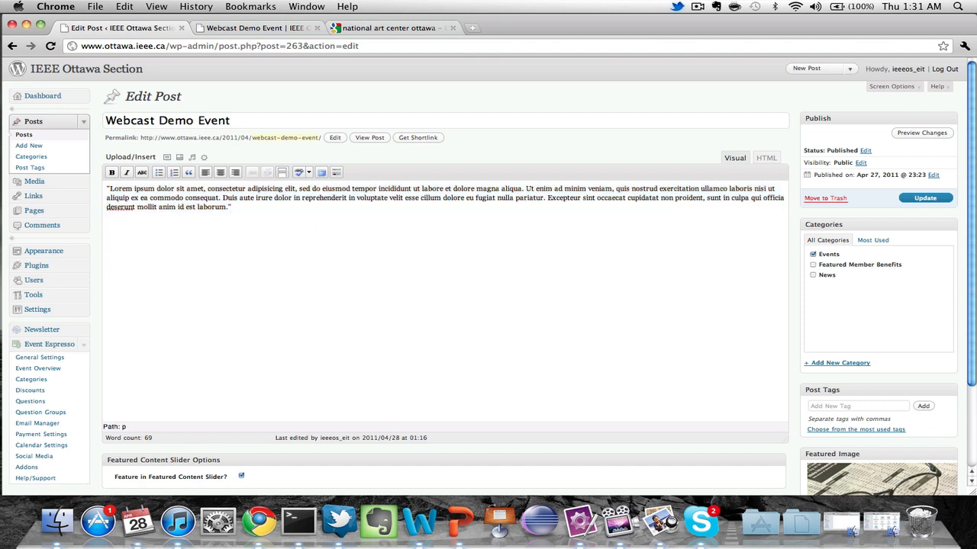
{"action": "key", "text": "super+v"}
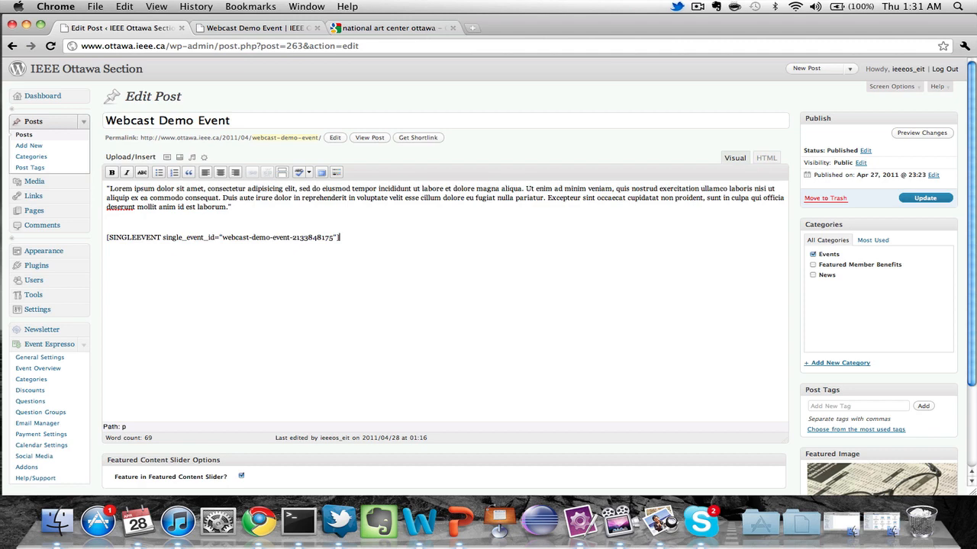
Add 'This text is after the registration form!!!' below the shortcode.
{"action": "key", "text": "Return"}
{"action": "key", "text": "Return"}
{"action": "type", "text": "This text is after the registr"}
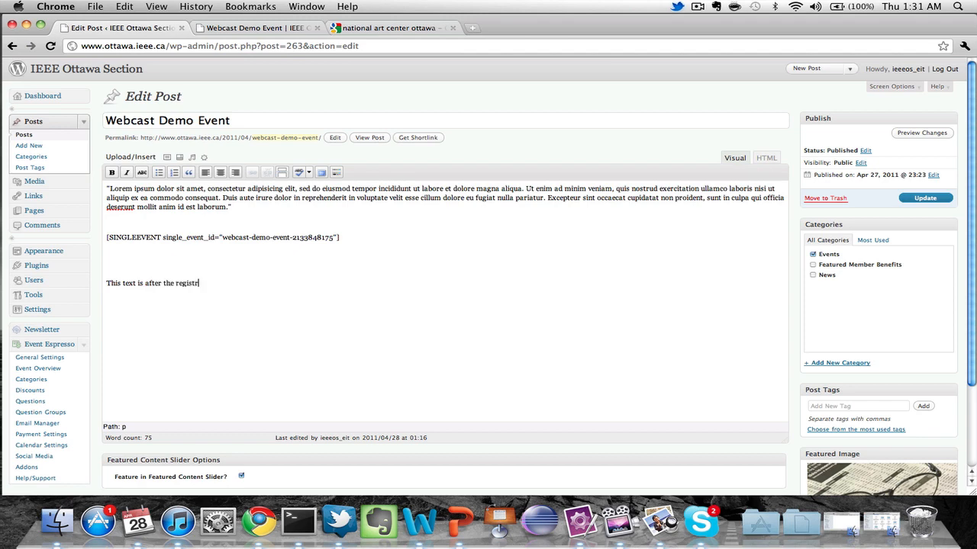
{"action": "type", "text": "ation form!!!"}
Add 'This text is before the registration form' above the shortcode and update the post.
{"action": "left_click", "coordinate": [159, 219]}
{"action": "type", "text": "This text is before the re"}
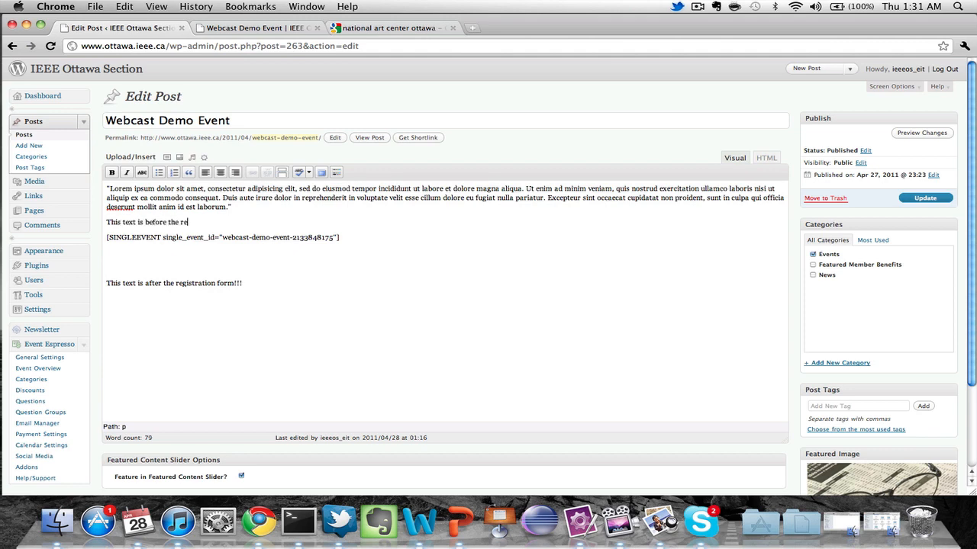
{"action": "type", "text": "gistration form!!"}
{"action": "left_click", "coordinate": [923, 199]}
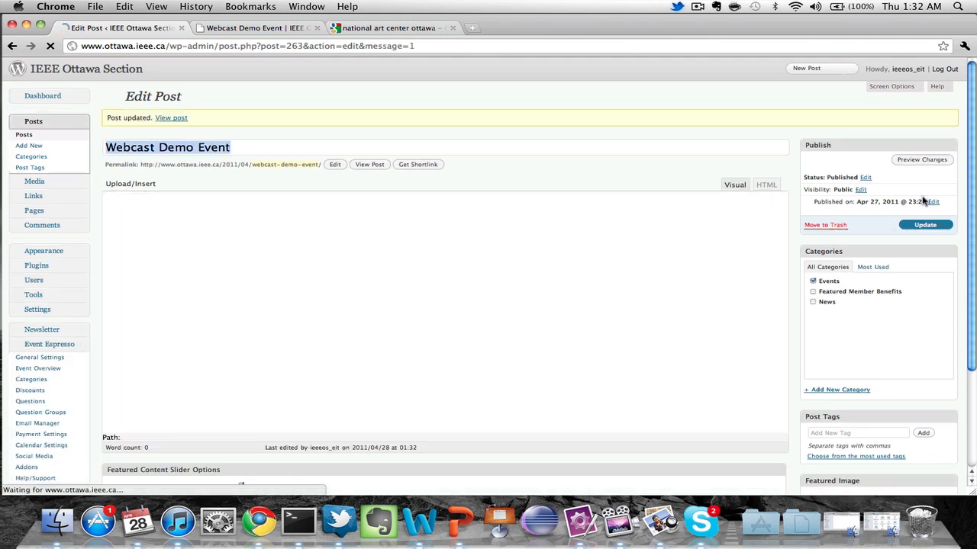
Reload the live Webcast Demo Event page and scroll through its details and registration form.
{"action": "left_click", "coordinate": [258, 30]}
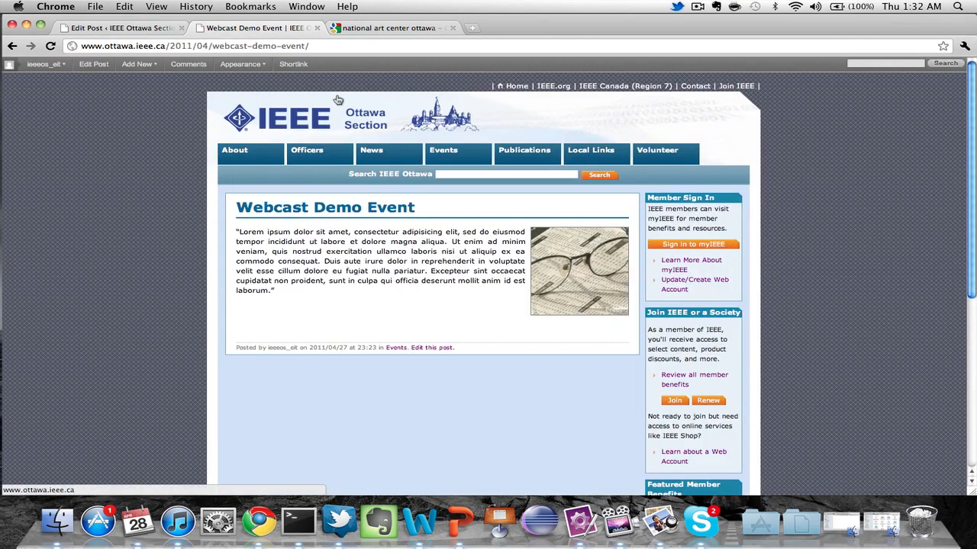
{"action": "left_click", "coordinate": [329, 47]}
{"action": "key", "text": "Return"}
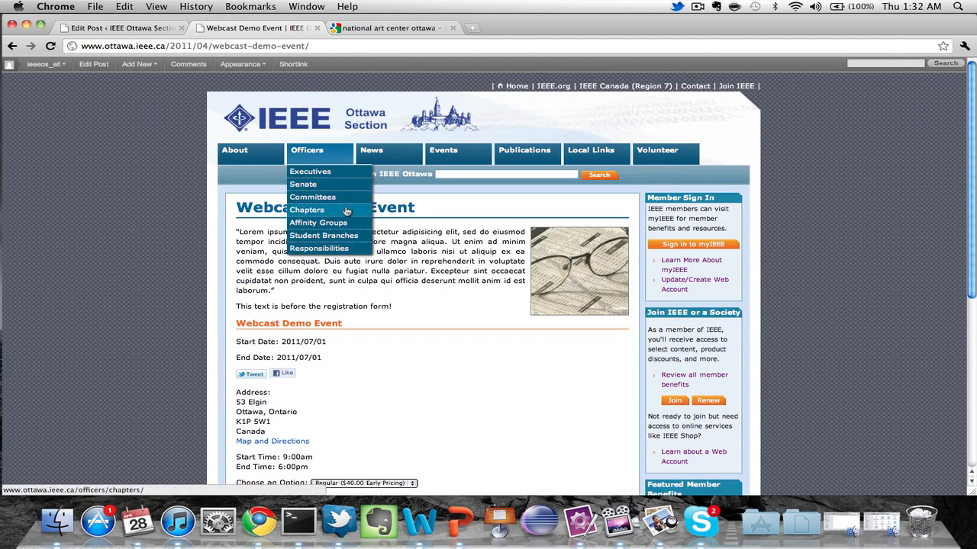
{"action": "scroll", "coordinate": [465, 351], "scroll_direction": "down", "scroll_amount": 5}
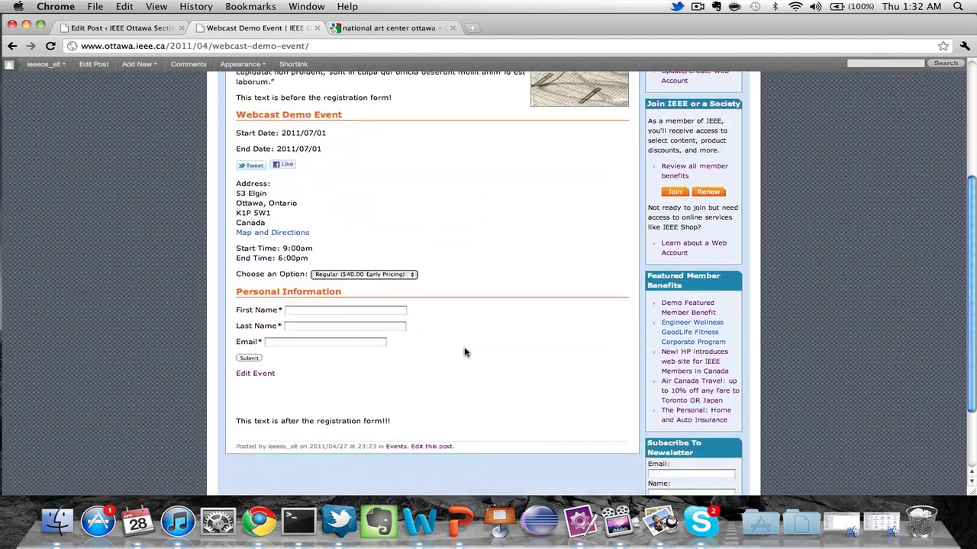
{"action": "scroll", "coordinate": [464, 352], "scroll_direction": "up", "scroll_amount": 3}
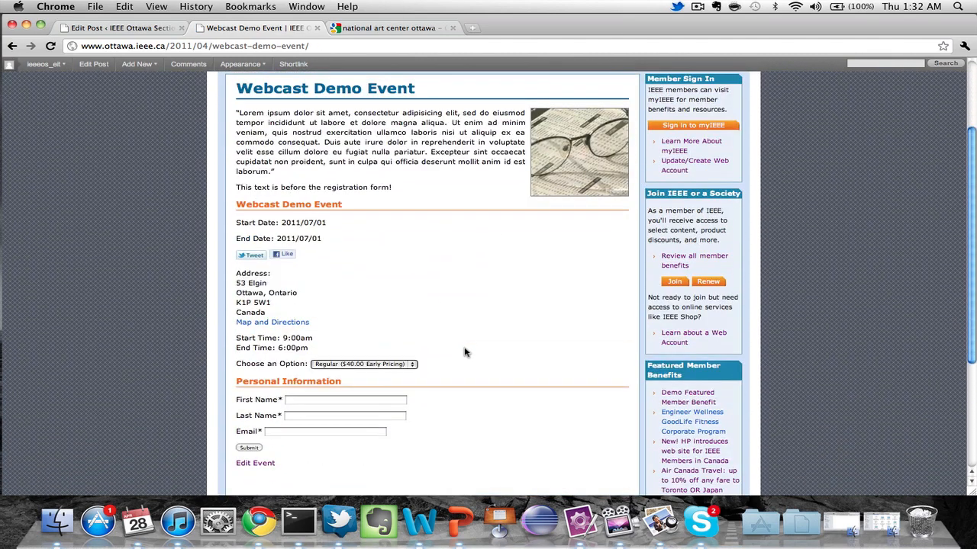
{"action": "scroll", "coordinate": [466, 353], "scroll_direction": "down", "scroll_amount": 2}
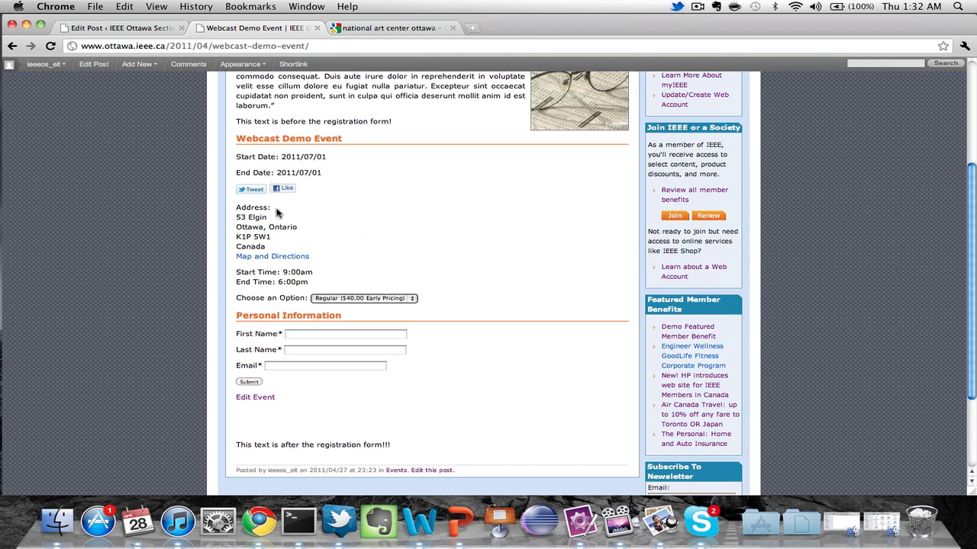
{"action": "left_click", "coordinate": [287, 258]}
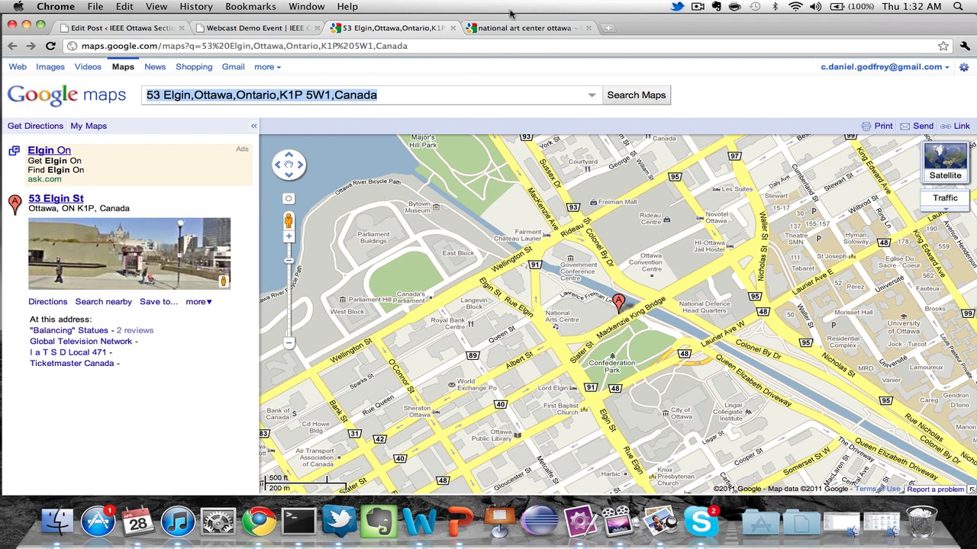
{"action": "left_click", "coordinate": [453, 27]}
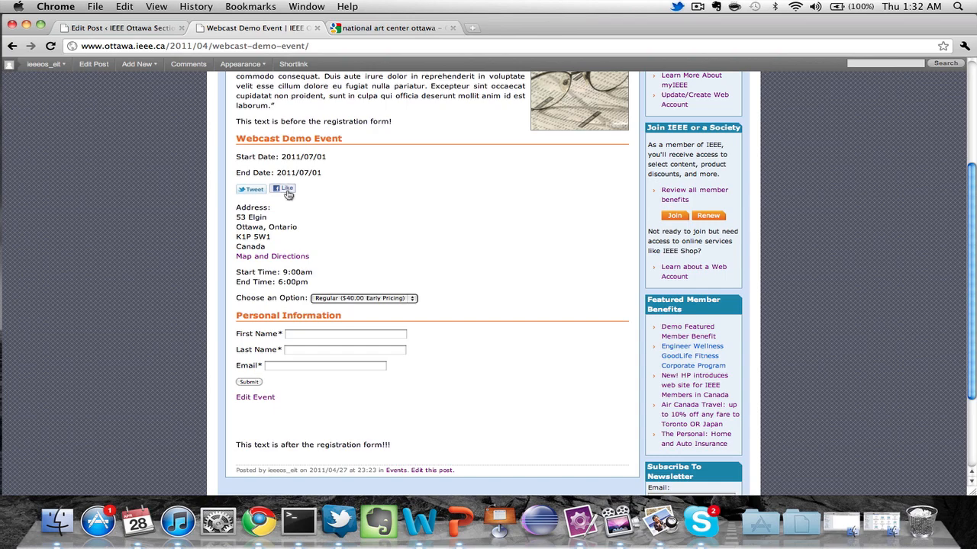
{"action": "left_click", "coordinate": [254, 190]}
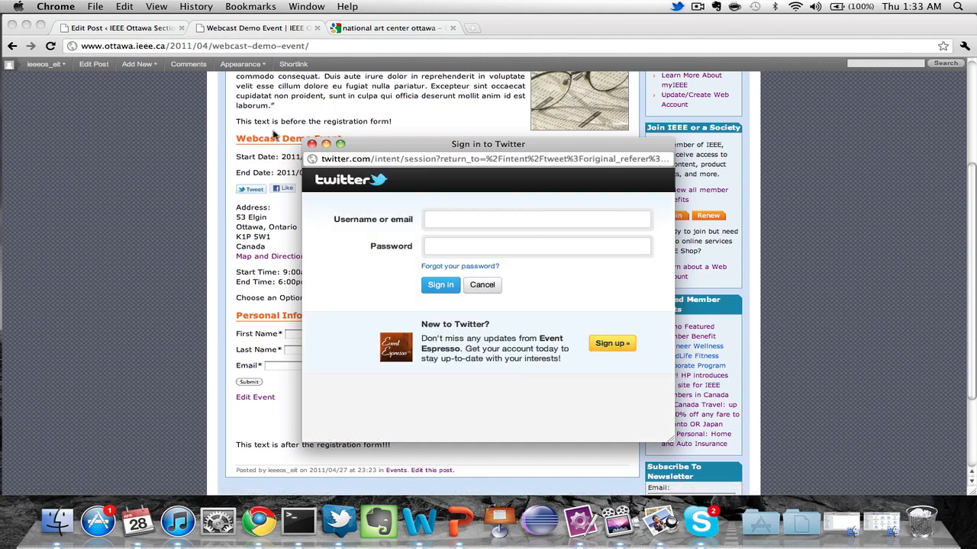
{"action": "left_click", "coordinate": [311, 145]}
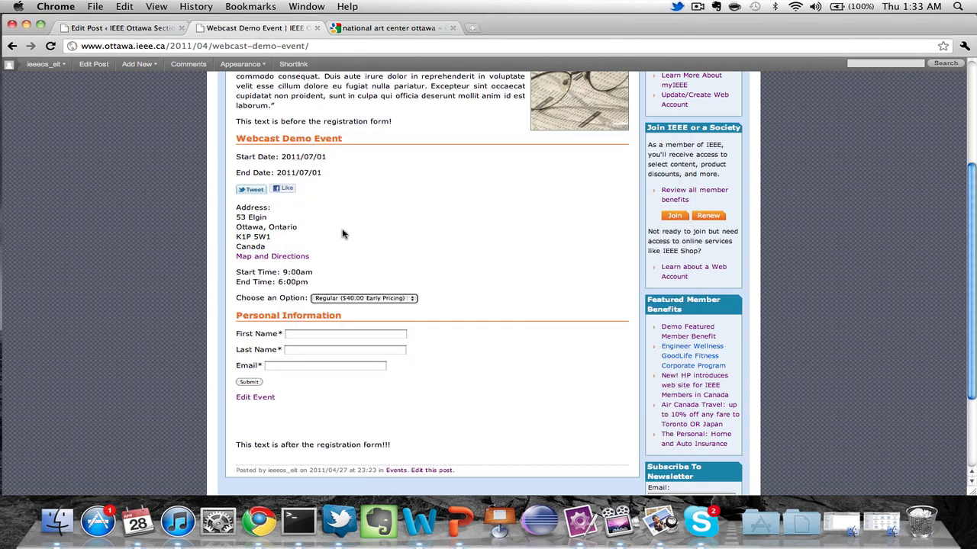
{"action": "scroll", "coordinate": [343, 235], "scroll_direction": "down", "scroll_amount": 5}
Choose the Student ($20.00 Early Pricing) ticket option.
{"action": "scroll", "coordinate": [342, 234], "scroll_direction": "up", "scroll_amount": 3}
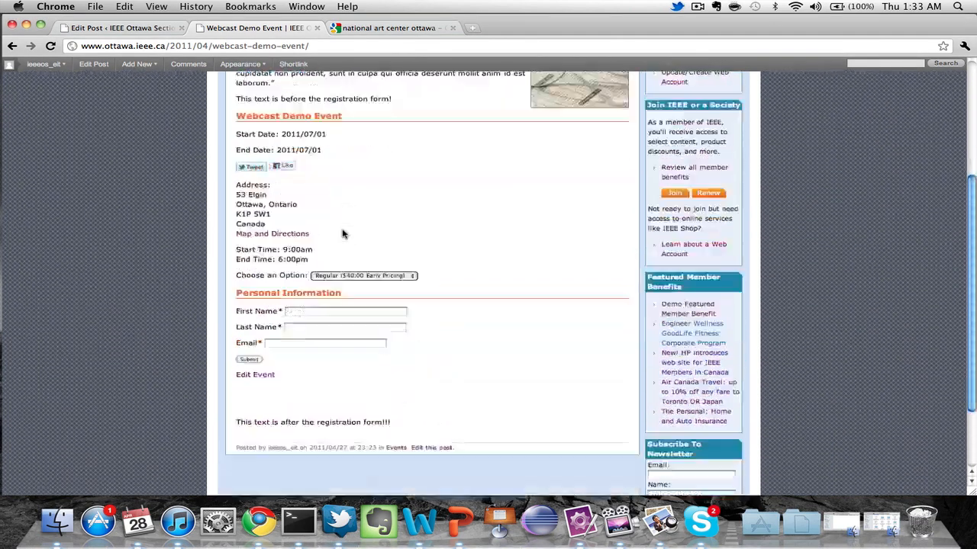
{"action": "scroll", "coordinate": [343, 234], "scroll_direction": "down", "scroll_amount": 3}
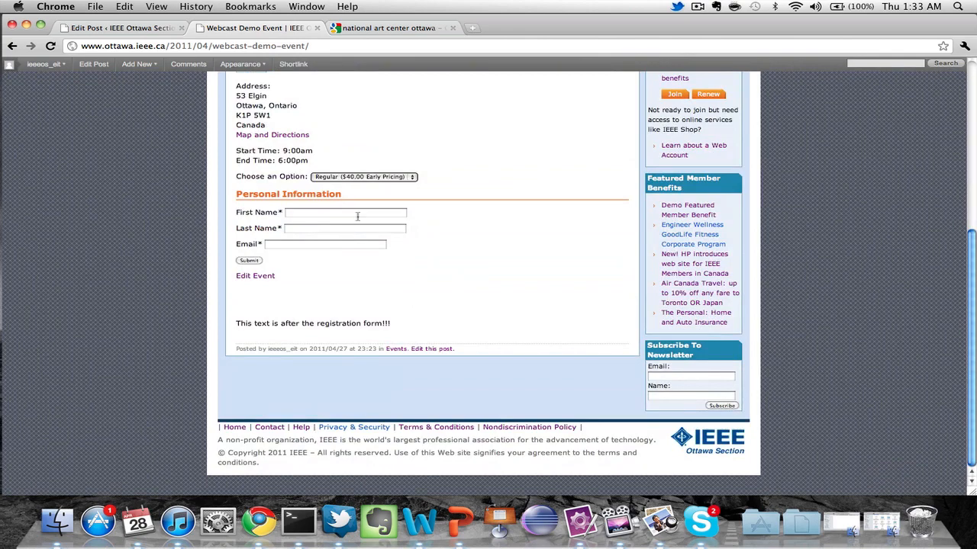
{"action": "left_click", "coordinate": [412, 178]}
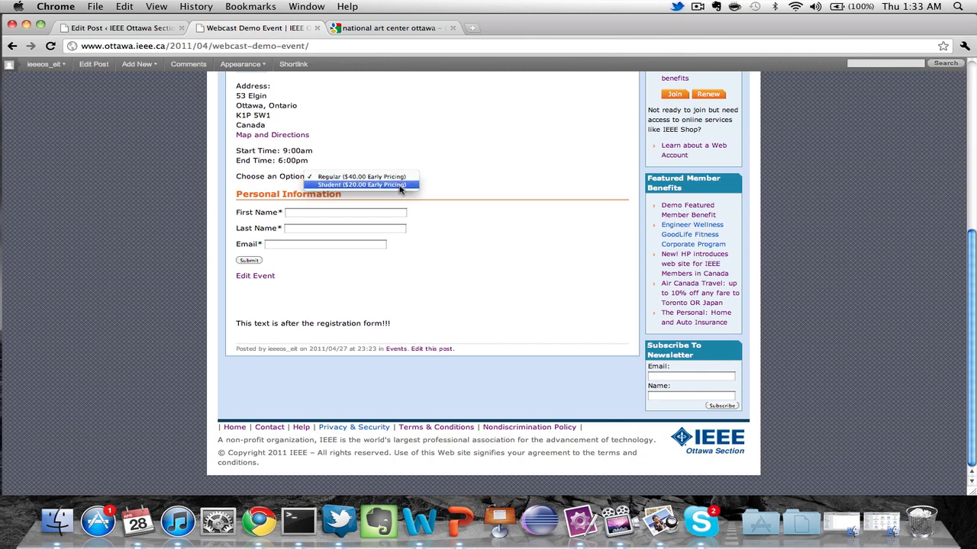
{"action": "left_click", "coordinate": [401, 185]}
Fill in the attendee's first name, last name and email, then submit the registration.
{"action": "left_click", "coordinate": [355, 215]}
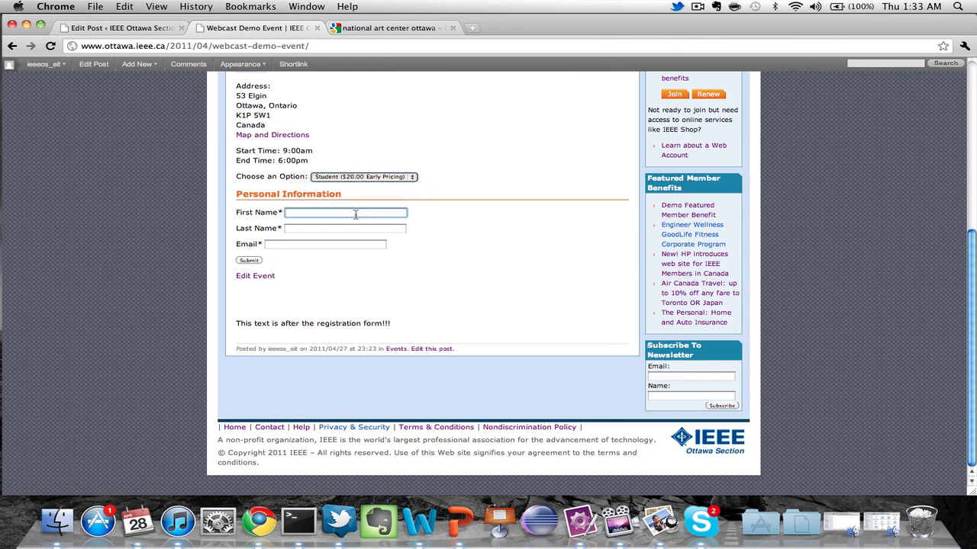
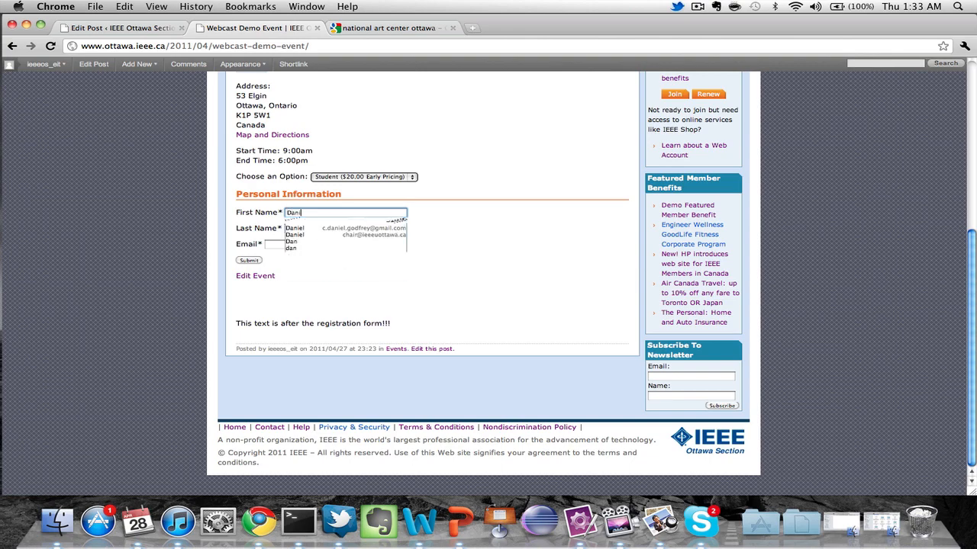
{"action": "key", "text": "Tab"}
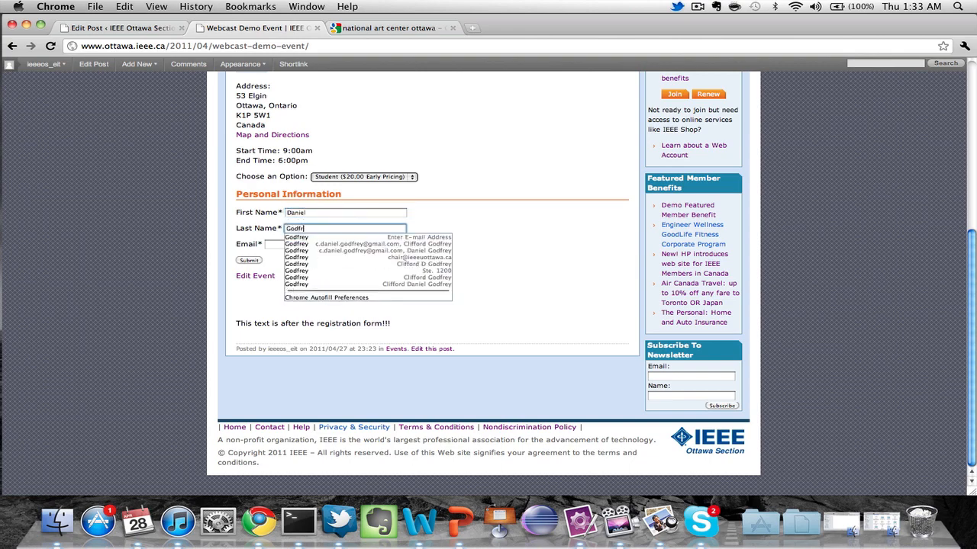
{"action": "key", "text": "Tab"}
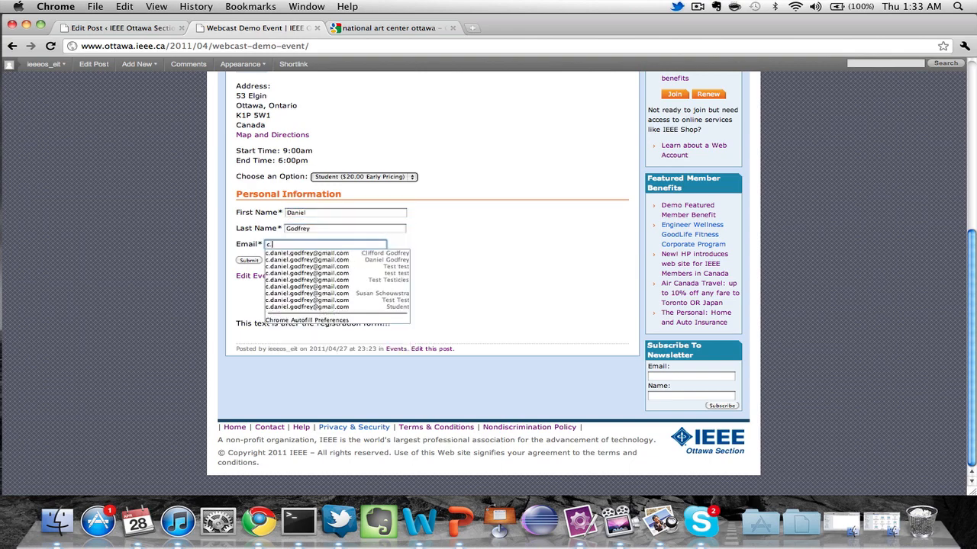
{"action": "key", "text": "Down"}
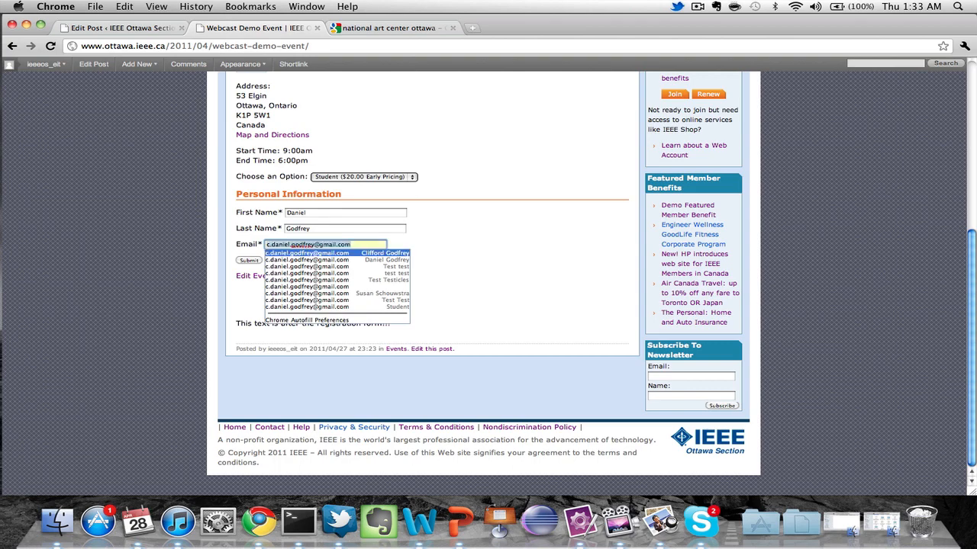
{"action": "key", "text": "Return"}
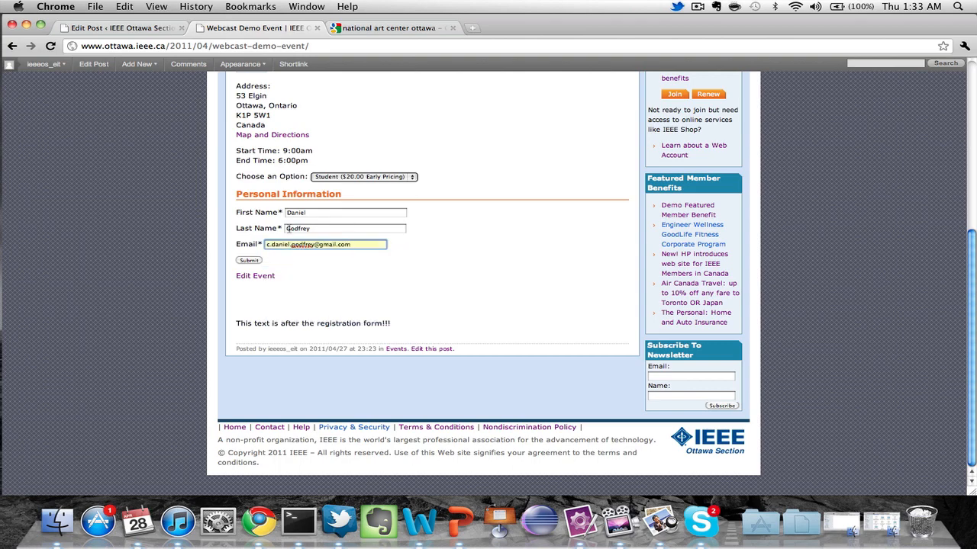
{"action": "left_click", "coordinate": [250, 261]}
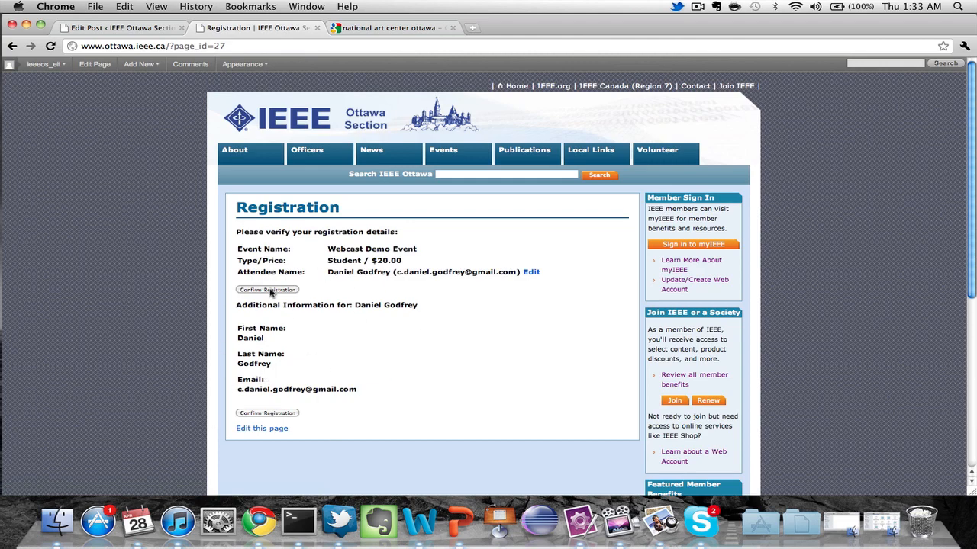
Confirm the Webcast Demo Event registration to reach the $20.00 PayPal payment page.
{"action": "scroll", "coordinate": [269, 292], "scroll_direction": "down", "scroll_amount": 2}
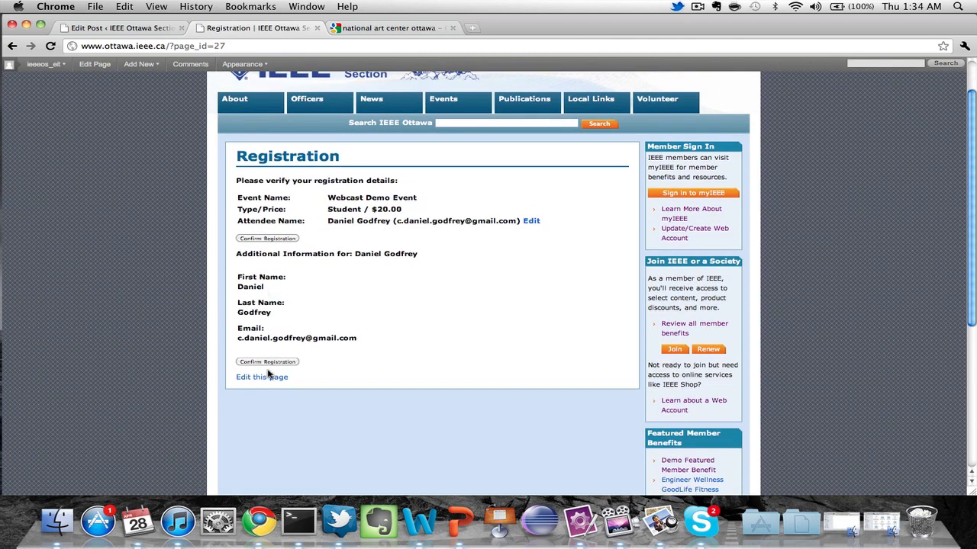
{"action": "left_click", "coordinate": [277, 363]}
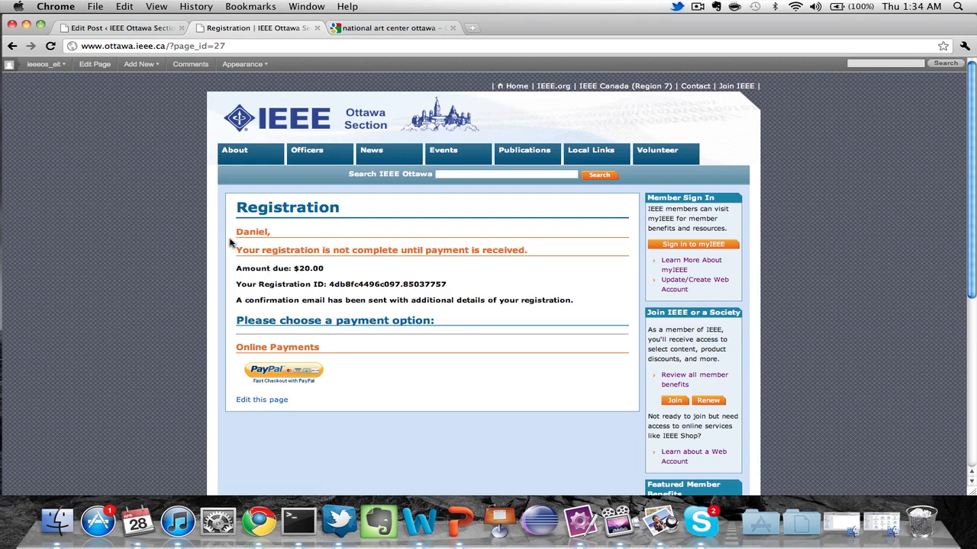
{"action": "left_click", "coordinate": [297, 373]}
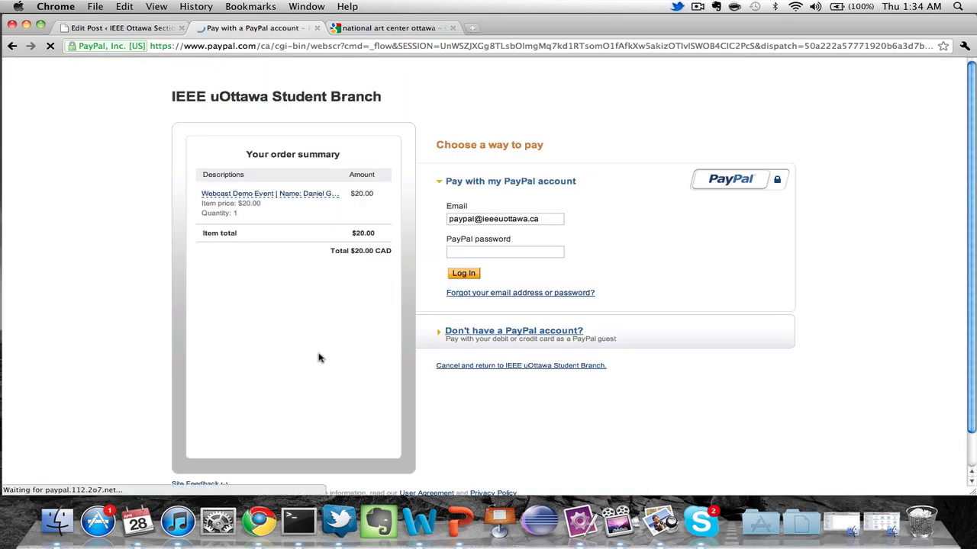
{"action": "scroll", "coordinate": [319, 358], "scroll_direction": "down", "scroll_amount": 1}
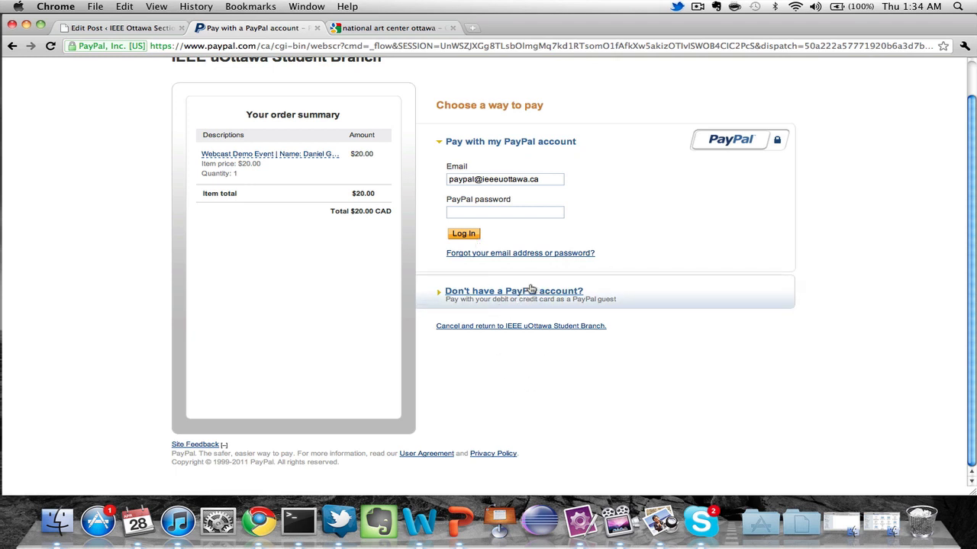
{"action": "scroll", "coordinate": [519, 259], "scroll_direction": "up", "scroll_amount": 1}
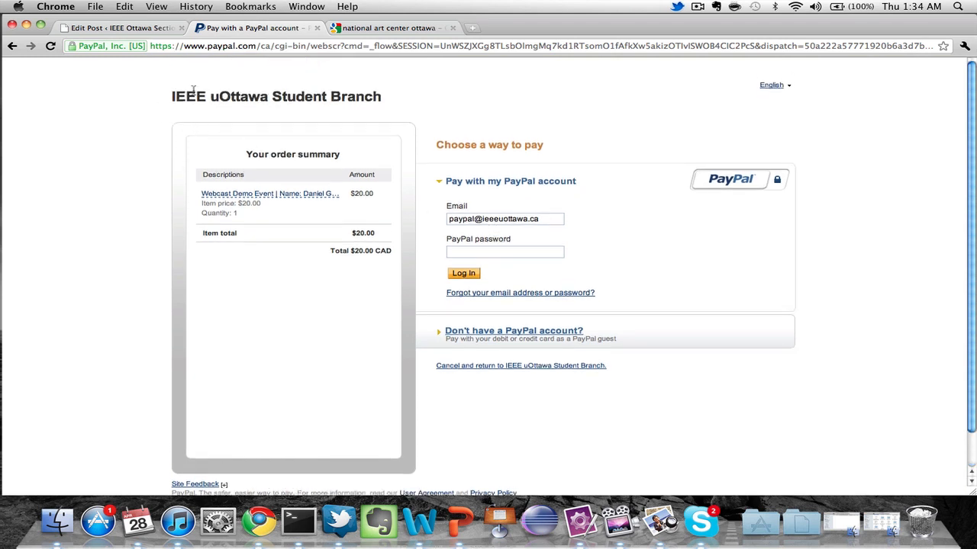
{"action": "left_click_drag", "start_coordinate": [173, 91], "coordinate": [361, 111]}
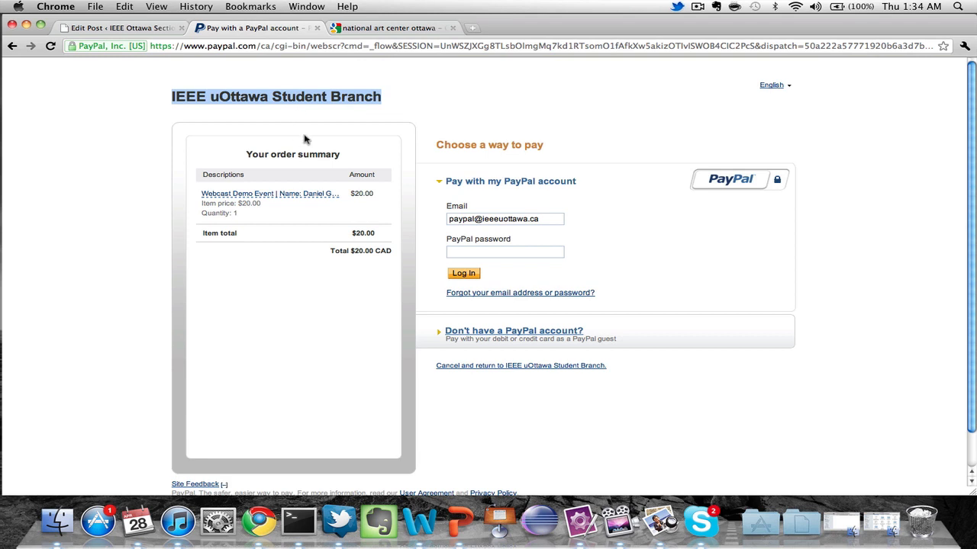
{"action": "left_click", "coordinate": [397, 149]}
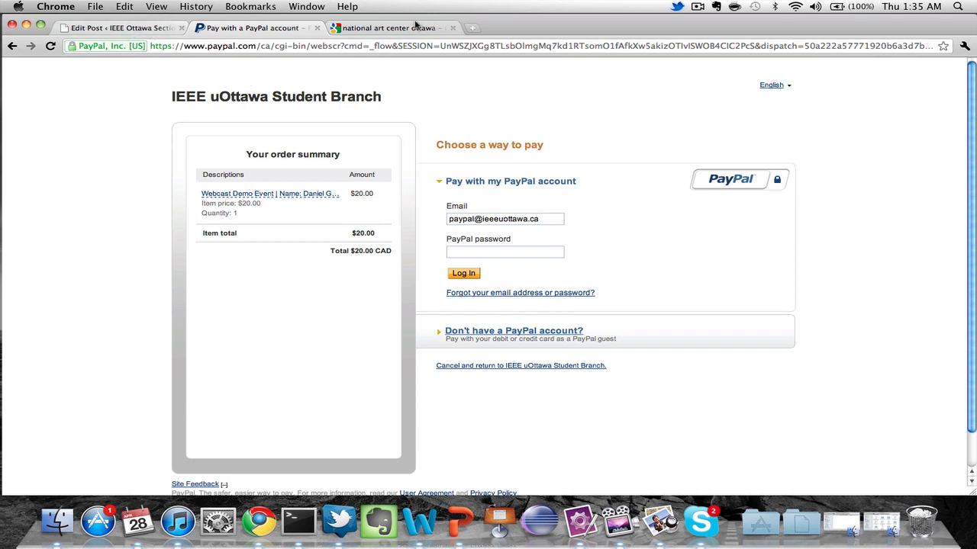
Load gmail.com in the Google search results tab.
{"action": "left_click", "coordinate": [417, 28]}
{"action": "left_click", "coordinate": [428, 46]}
{"action": "type", "text": "gmail.com"}
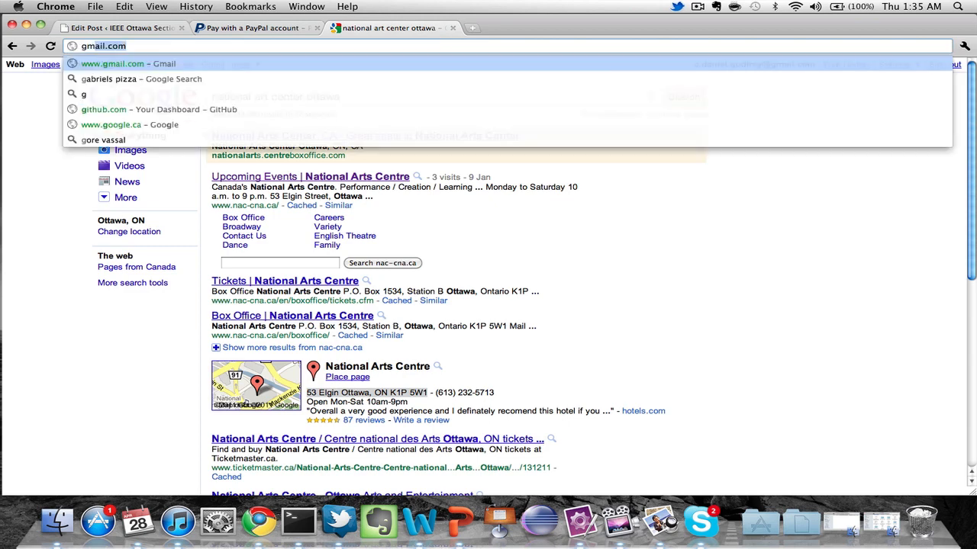
{"action": "key", "text": "Return"}
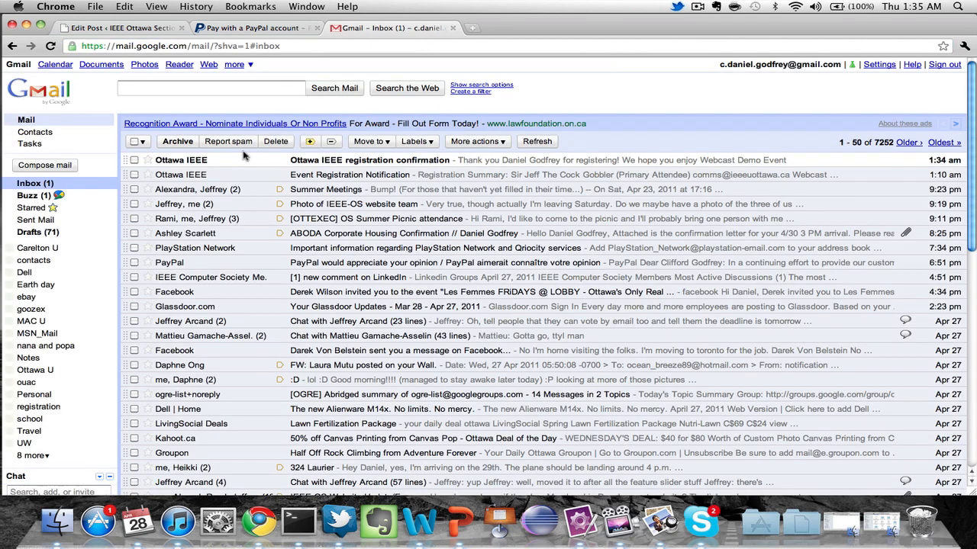
Read the Ottawa IEEE registration confirmation email, then close the Gmail tab.
{"action": "left_click", "coordinate": [239, 160]}
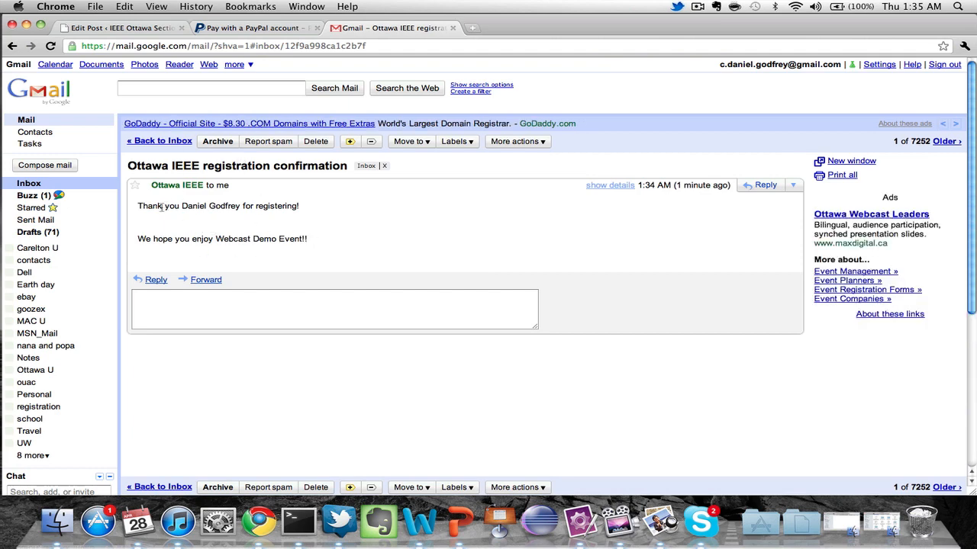
{"action": "left_click_drag", "start_coordinate": [141, 208], "coordinate": [325, 244]}
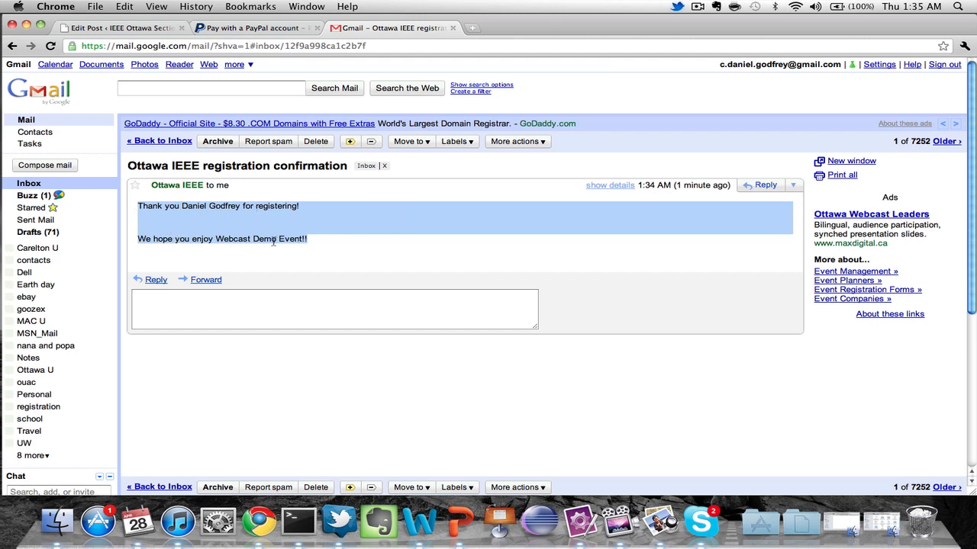
{"action": "left_click", "coordinate": [322, 246]}
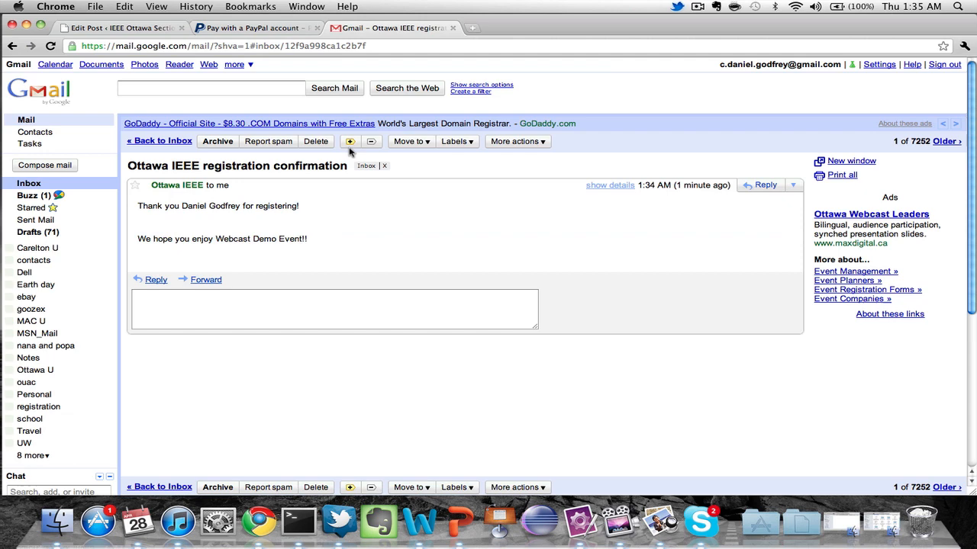
{"action": "left_click", "coordinate": [453, 28]}
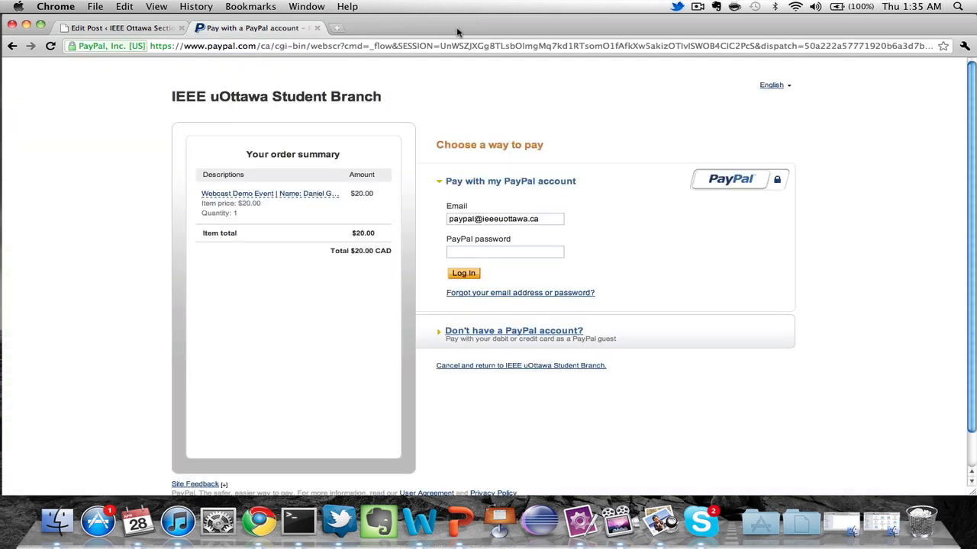
Back in WordPress, open Event Espresso's Event Overview listing Webcast Demo Event at 0/100 attendees.
{"action": "left_click", "coordinate": [114, 28]}
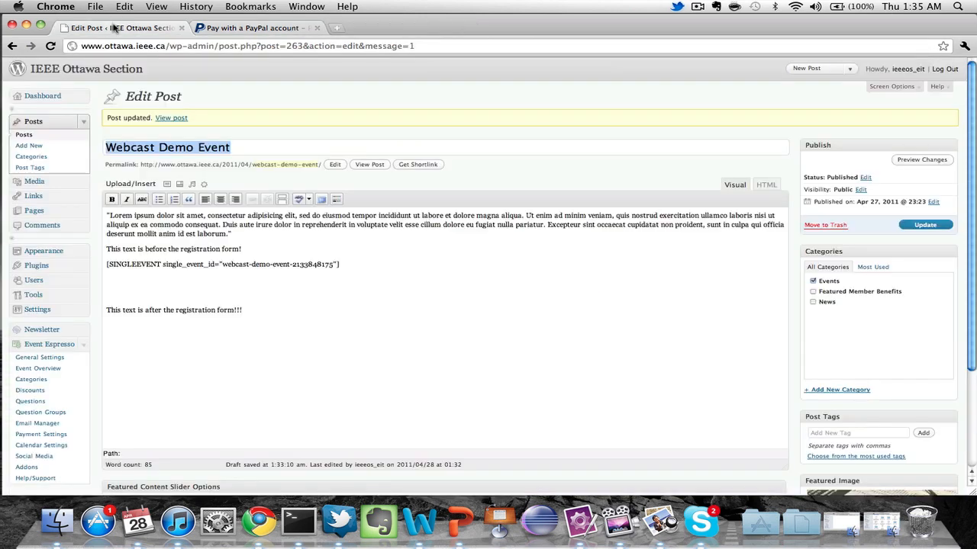
{"action": "left_click", "coordinate": [84, 123]}
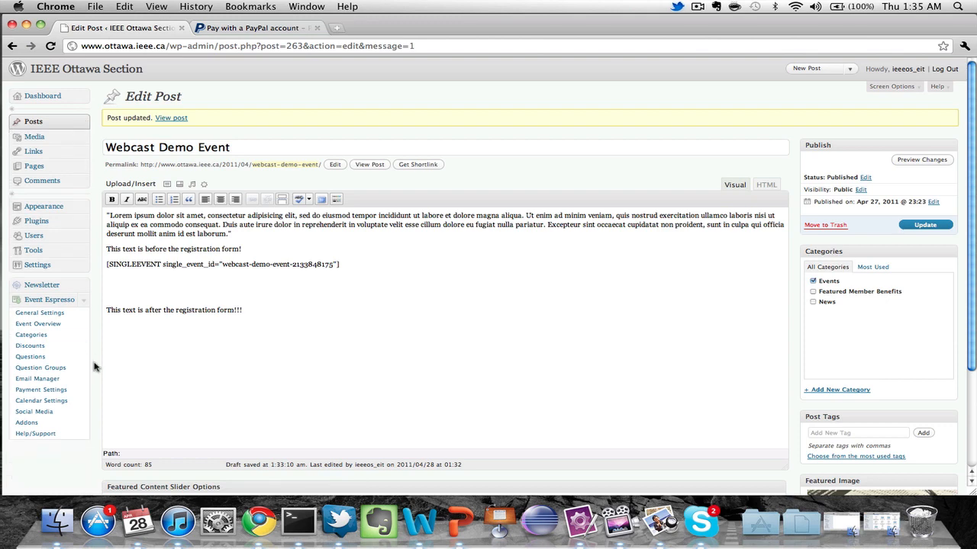
{"action": "left_click", "coordinate": [84, 302]}
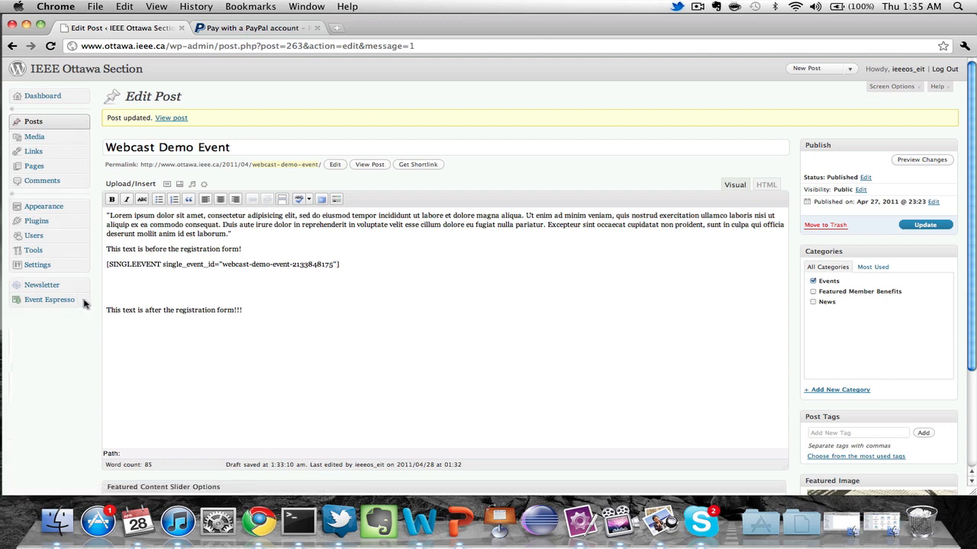
{"action": "left_click", "coordinate": [84, 302]}
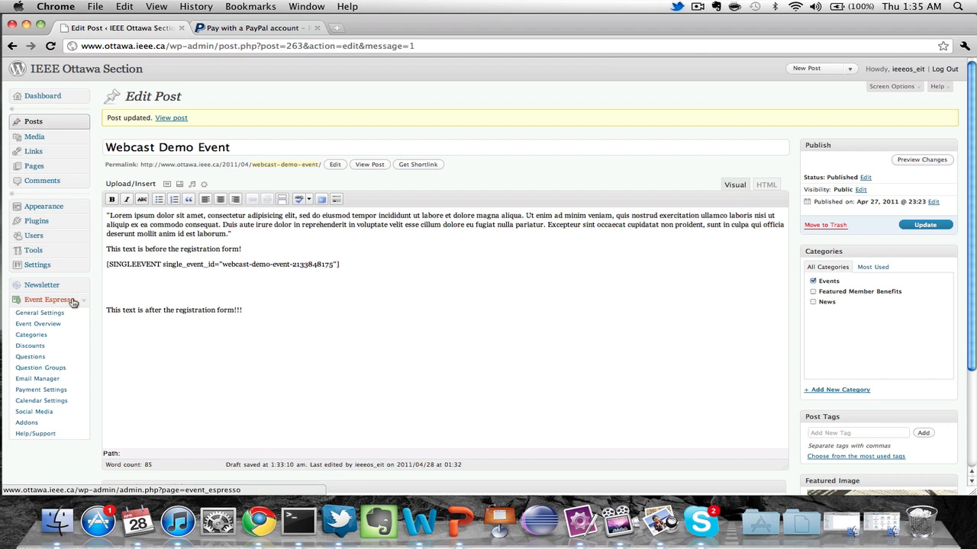
{"action": "left_click", "coordinate": [61, 325]}
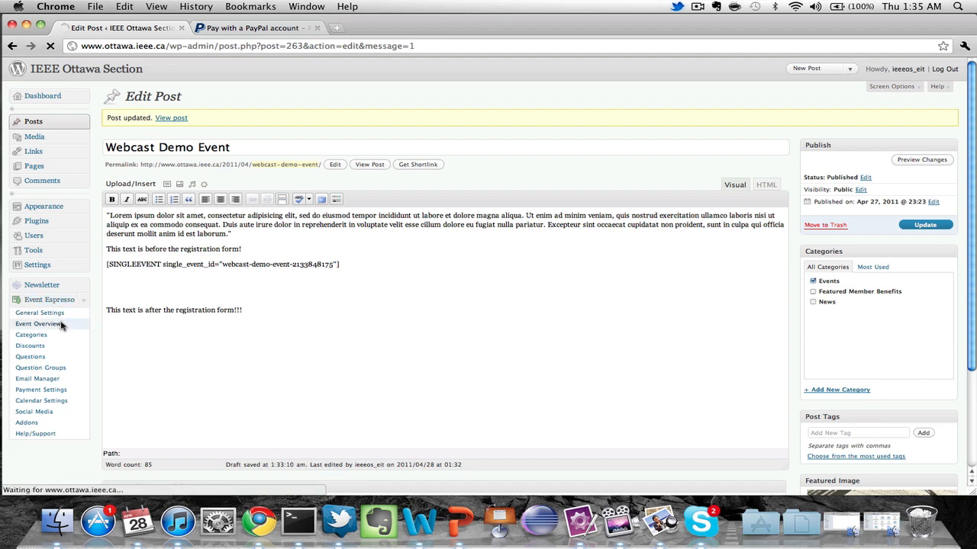
{"action": "mouse_move", "coordinate": [218, 199]}
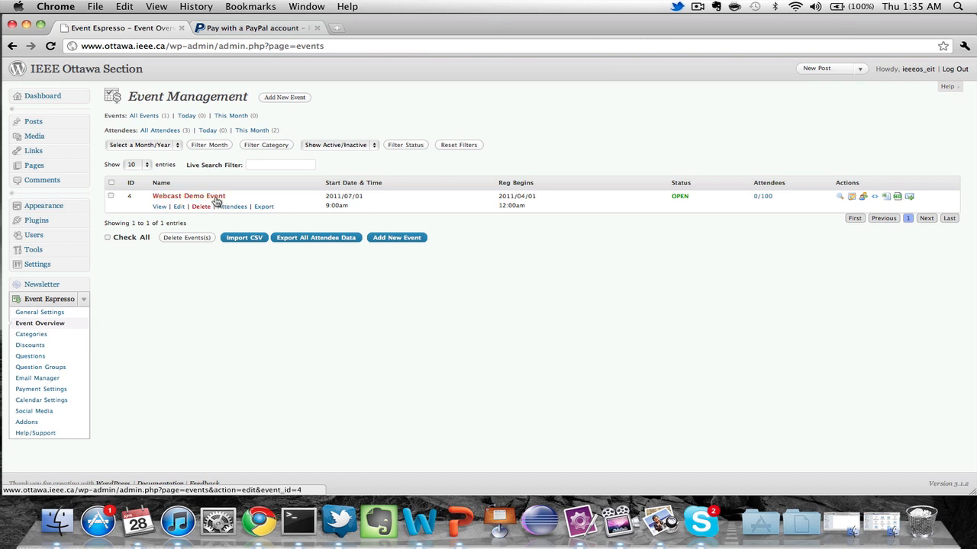
Preview Webcast Demo Event's public registration page, then open its attendee list showing one $20.00 Student registrant.
{"action": "left_click", "coordinate": [159, 208]}
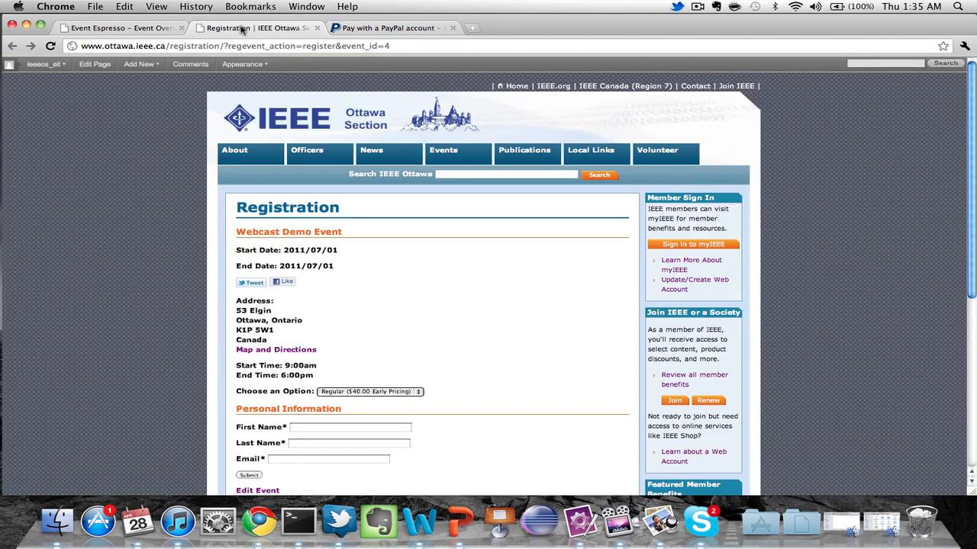
{"action": "left_click", "coordinate": [316, 28]}
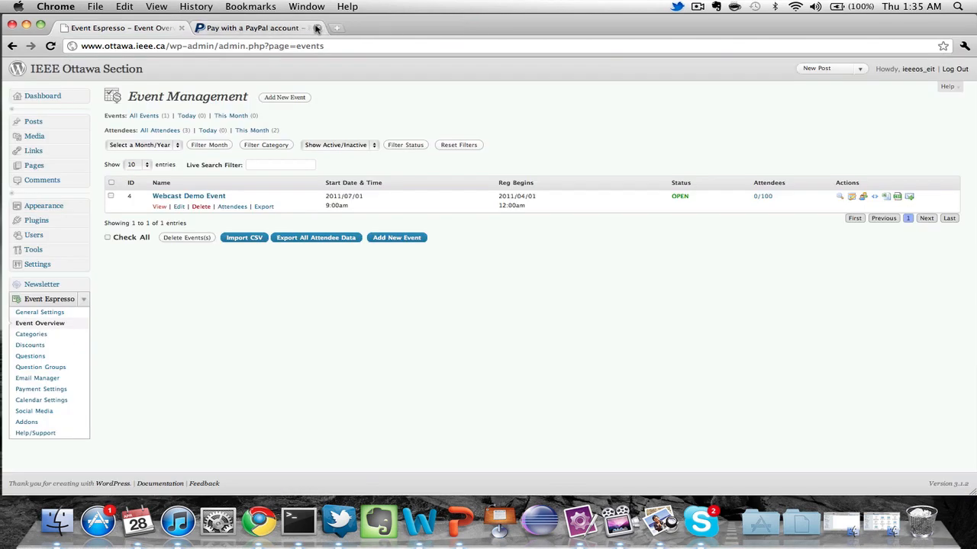
{"action": "left_click", "coordinate": [194, 197]}
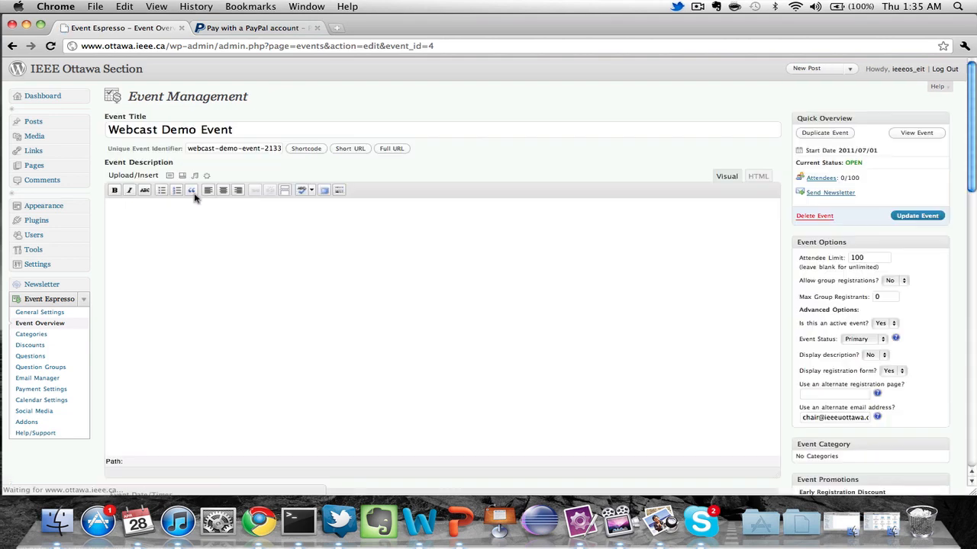
{"action": "left_click", "coordinate": [834, 179]}
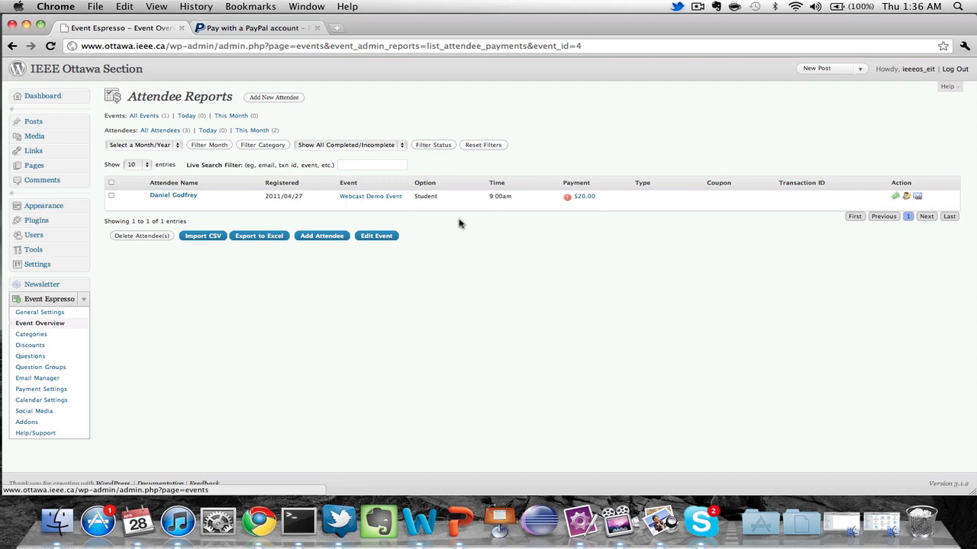
Review the Student attendee's payment record, then export the Webcast Demo Event attendee list to Excel.
{"action": "left_click", "coordinate": [901, 199]}
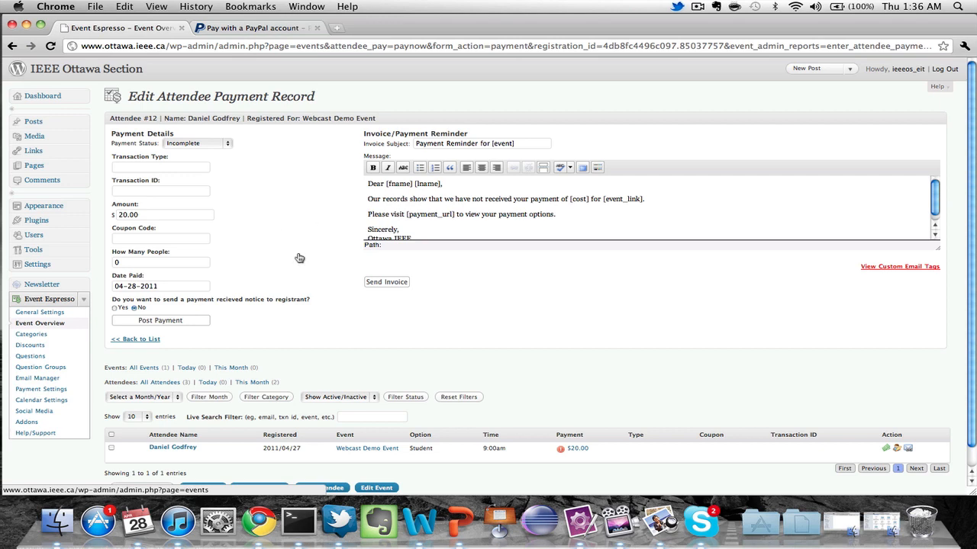
{"action": "scroll", "coordinate": [299, 259], "scroll_direction": "down", "scroll_amount": 1}
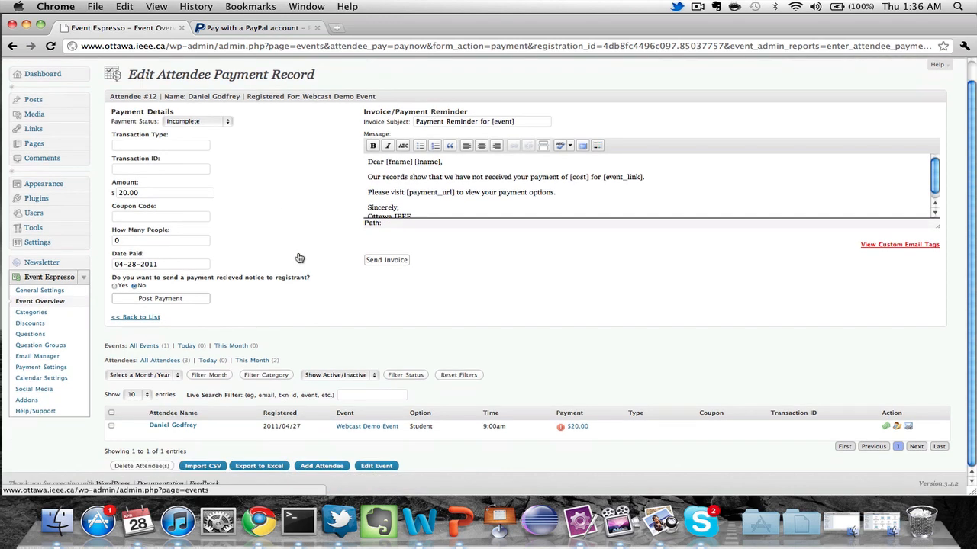
{"action": "scroll", "coordinate": [299, 259], "scroll_direction": "up", "scroll_amount": 1}
{"action": "left_click", "coordinate": [11, 45]}
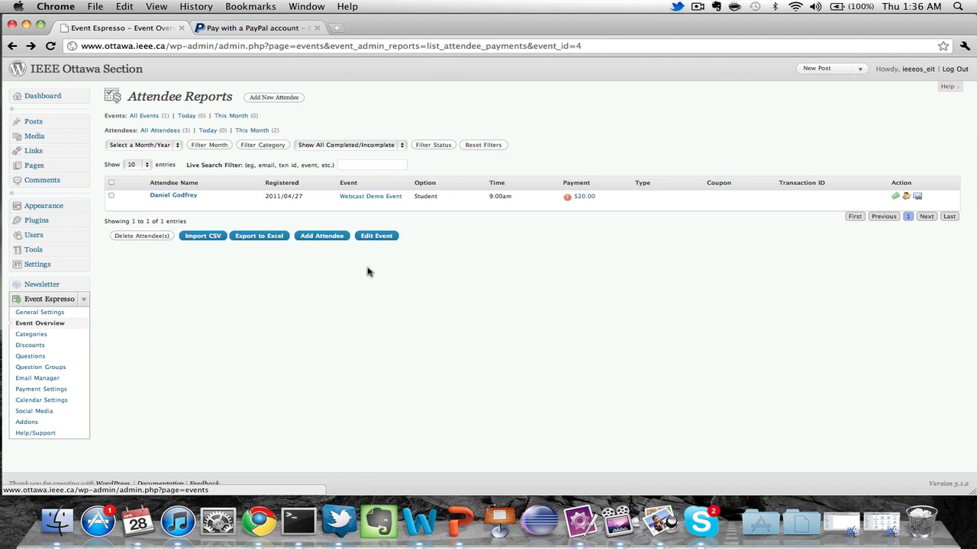
{"action": "left_click", "coordinate": [271, 238]}
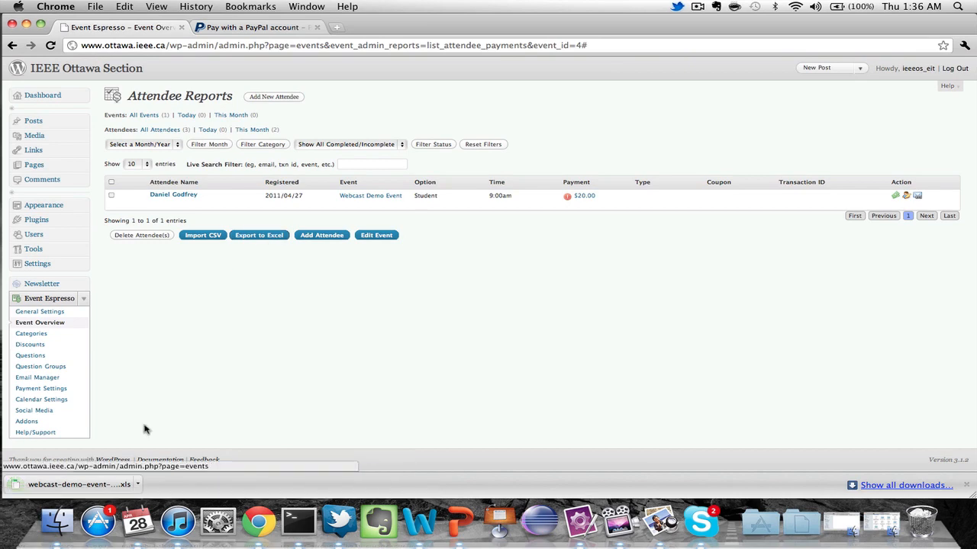
Review the downloaded webcast-demo-event .xls in Excel, close it, and return to the PayPal checkout.
{"action": "left_click", "coordinate": [86, 487]}
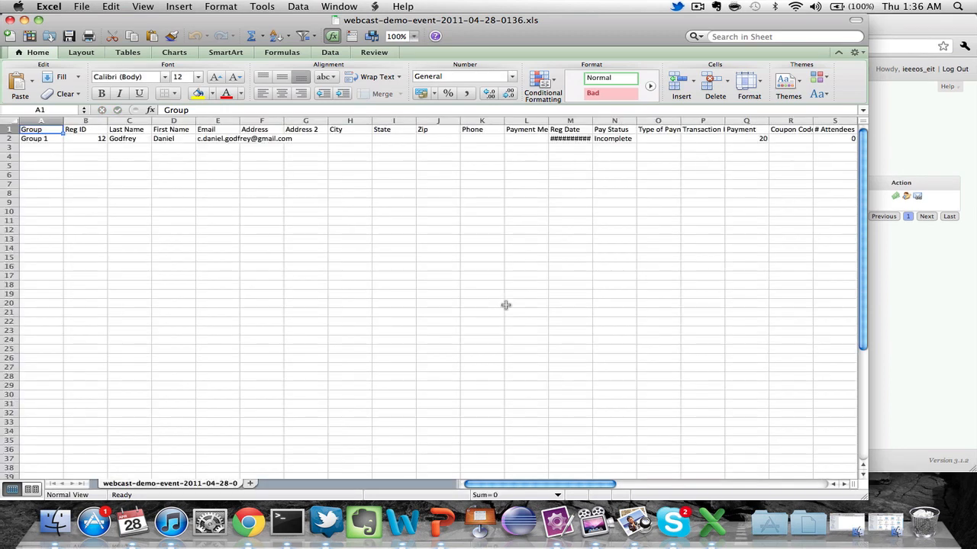
{"action": "scroll", "coordinate": [297, 262], "scroll_direction": "right", "scroll_amount": 10}
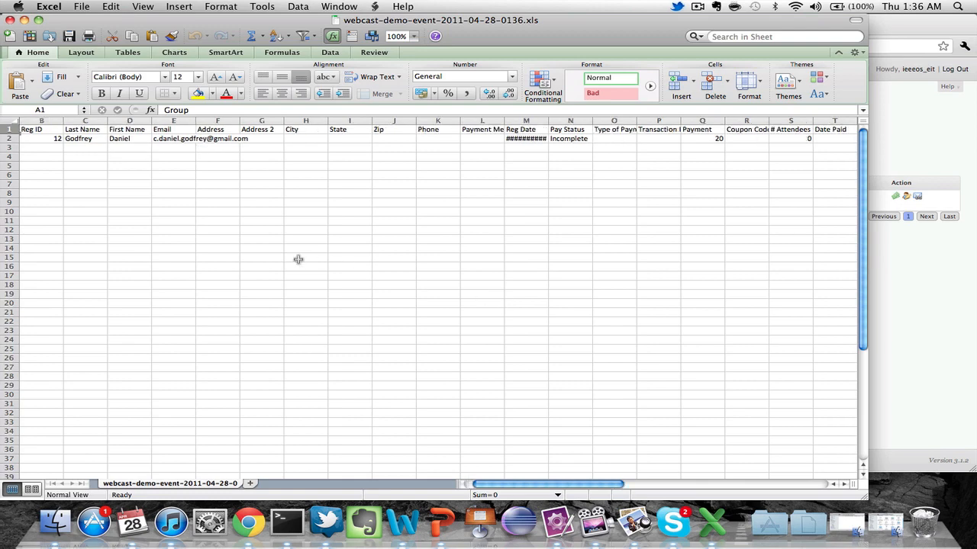
{"action": "scroll", "coordinate": [312, 264], "scroll_direction": "left", "scroll_amount": 10}
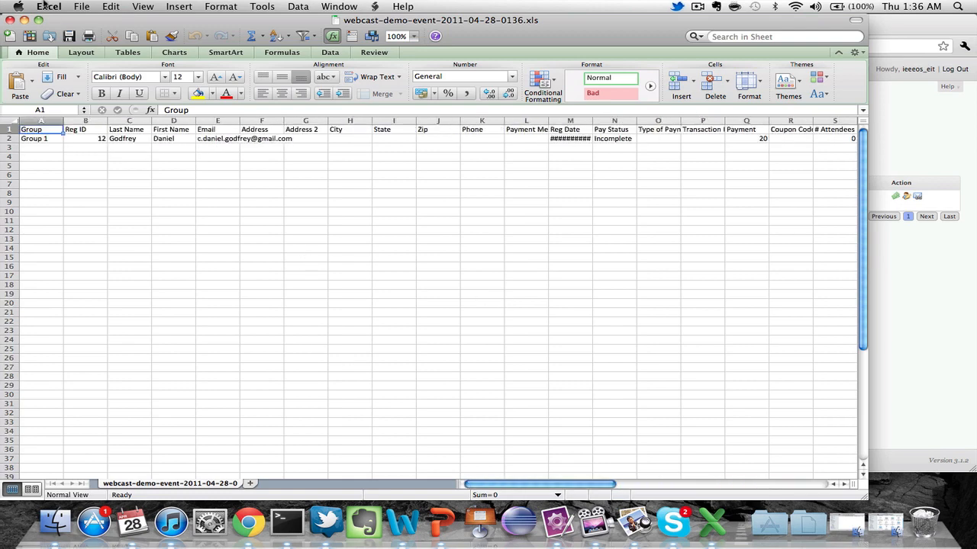
{"action": "left_click", "coordinate": [10, 20]}
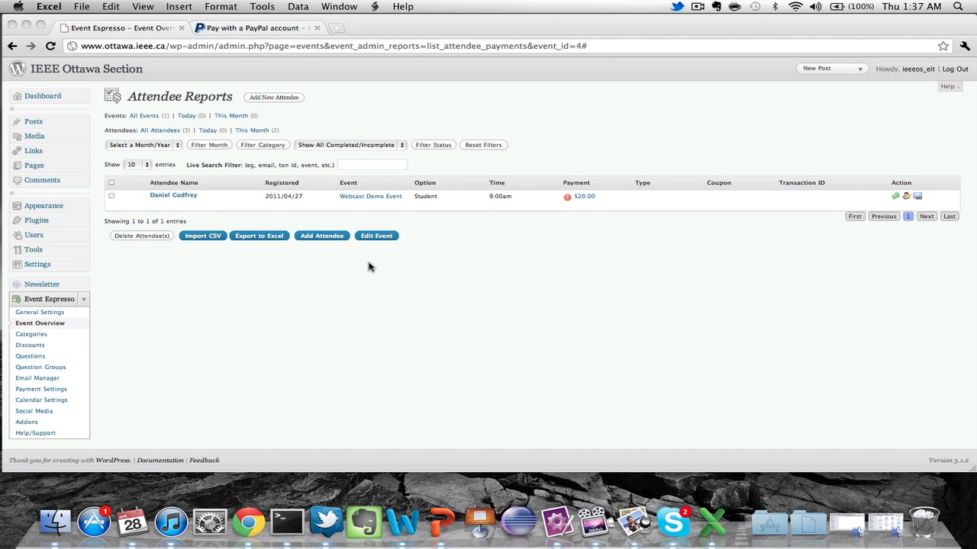
{"action": "left_click", "coordinate": [293, 29]}
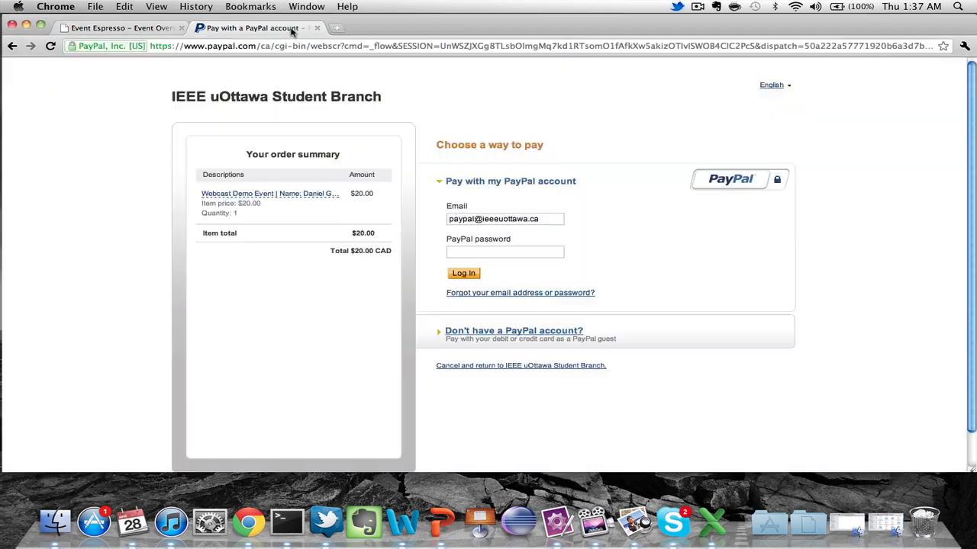
{"action": "left_click", "coordinate": [249, 46]}
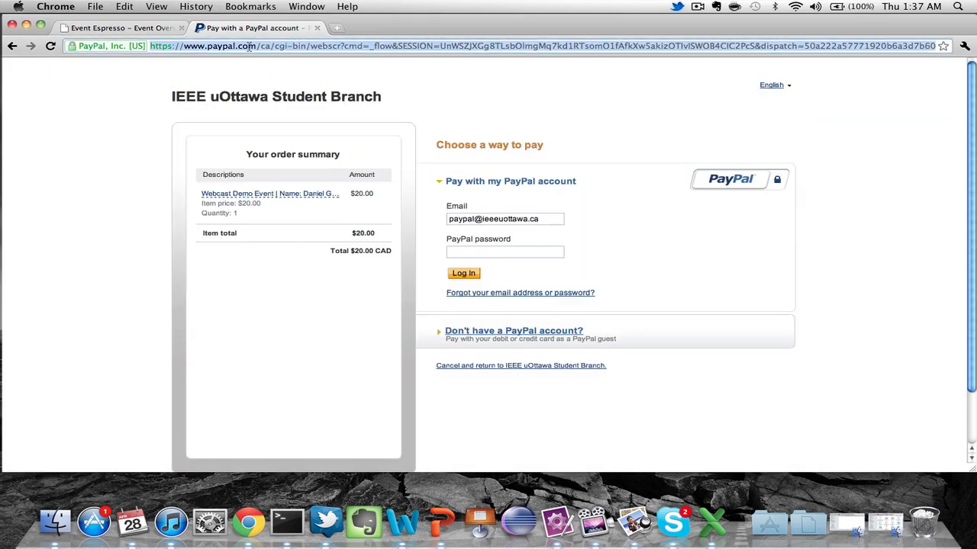